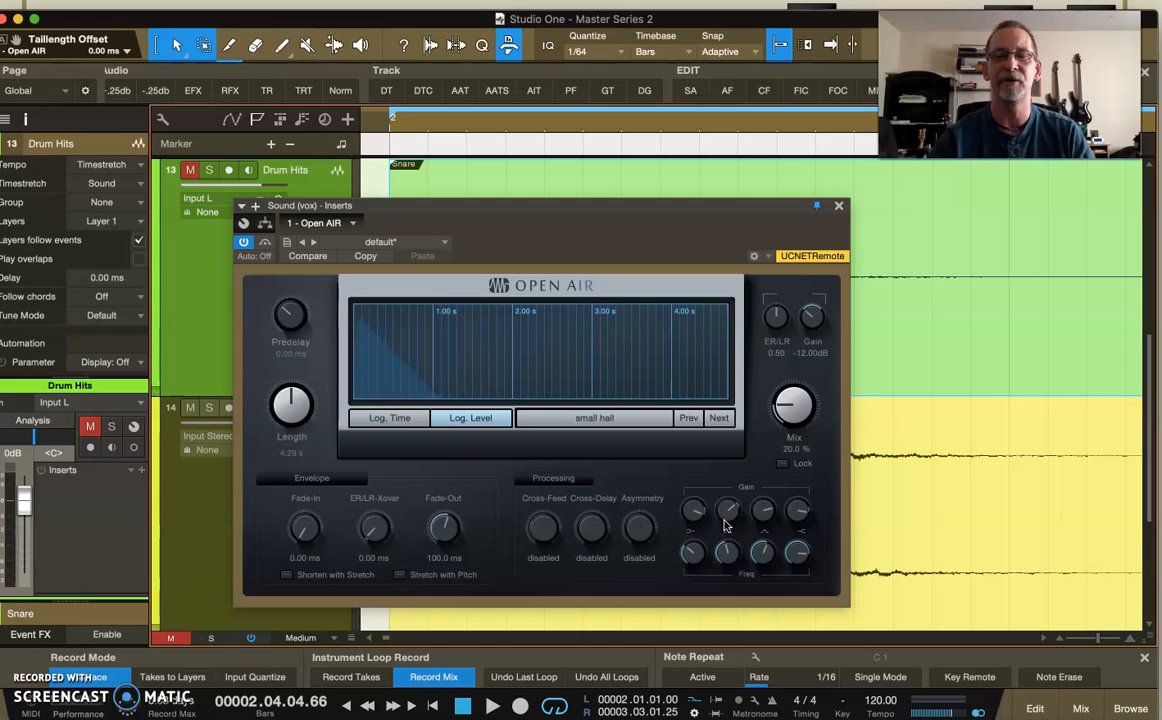
click(592, 418)
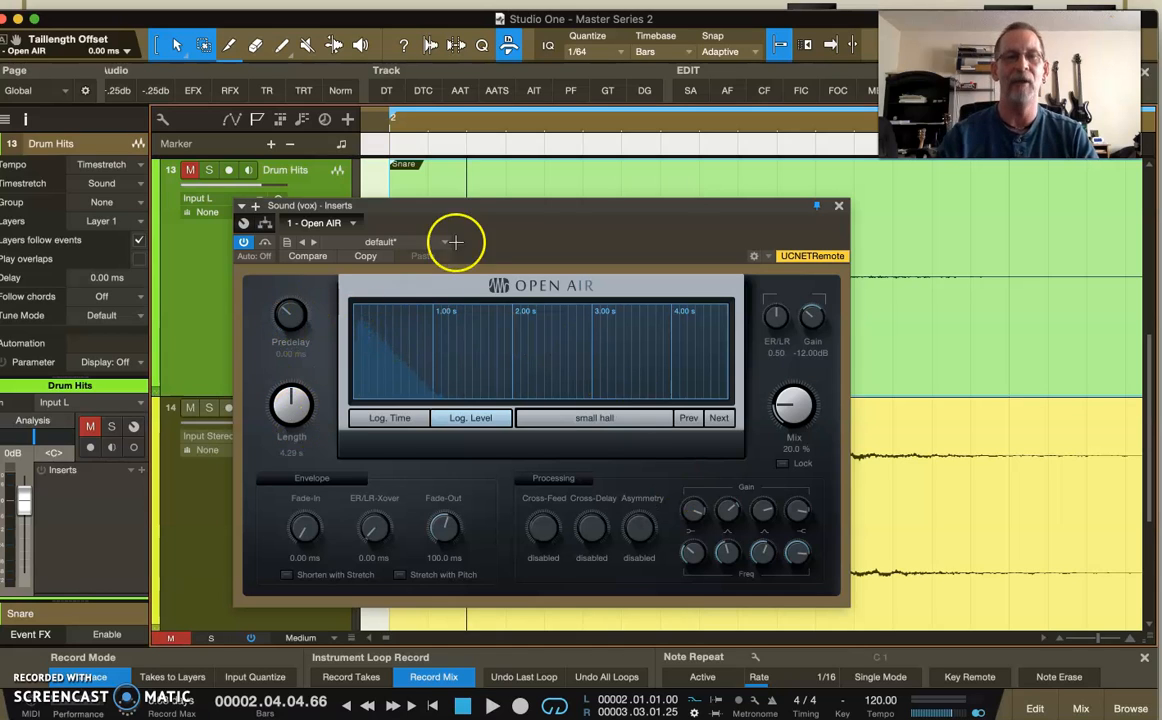
click(498, 208)
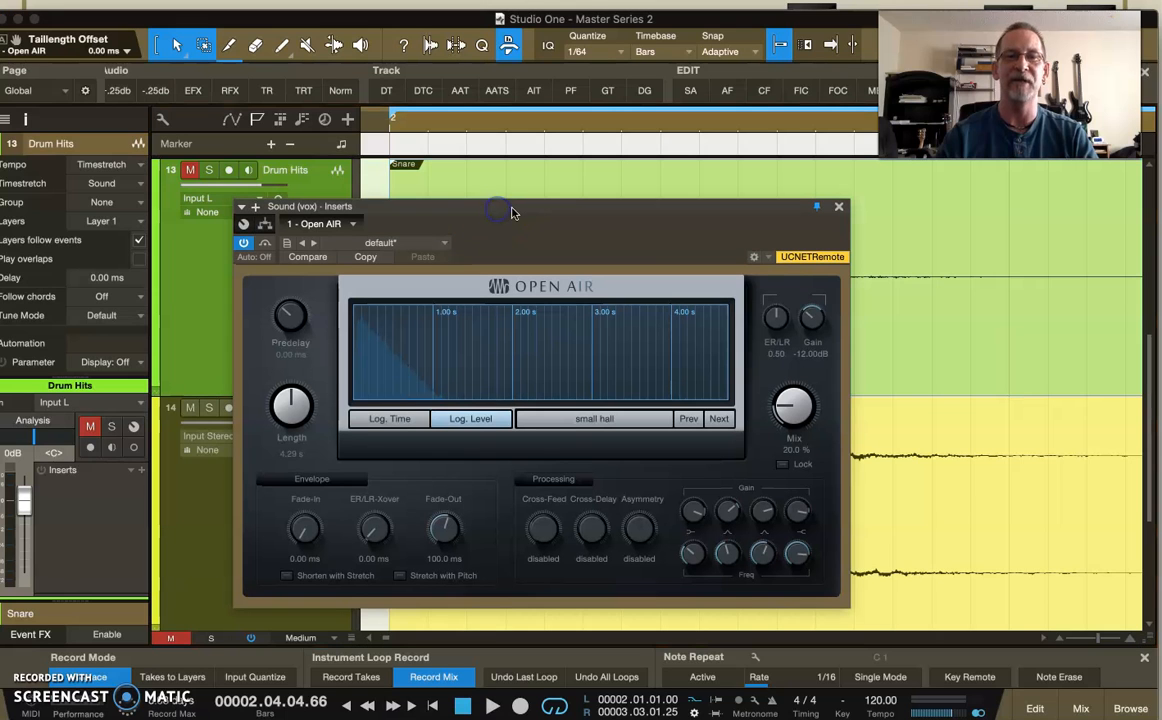
drag(512, 207, 480, 213)
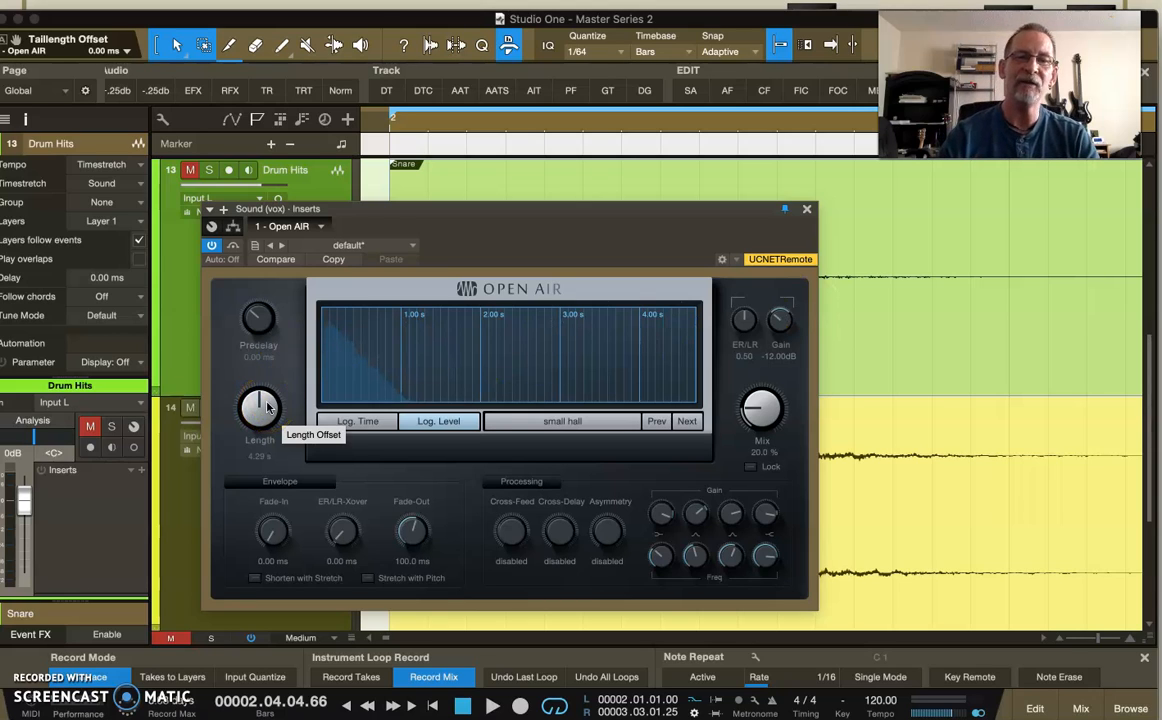
drag(267, 405, 280, 447)
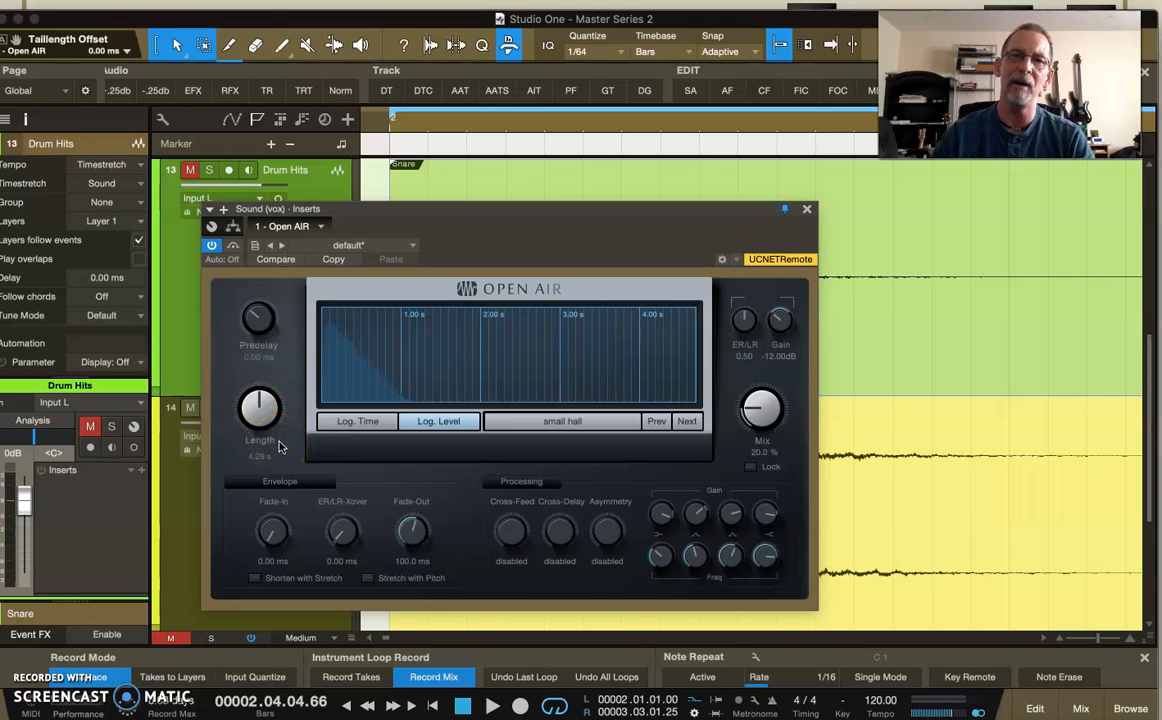
click(512, 206)
drag(512, 206, 823, 2)
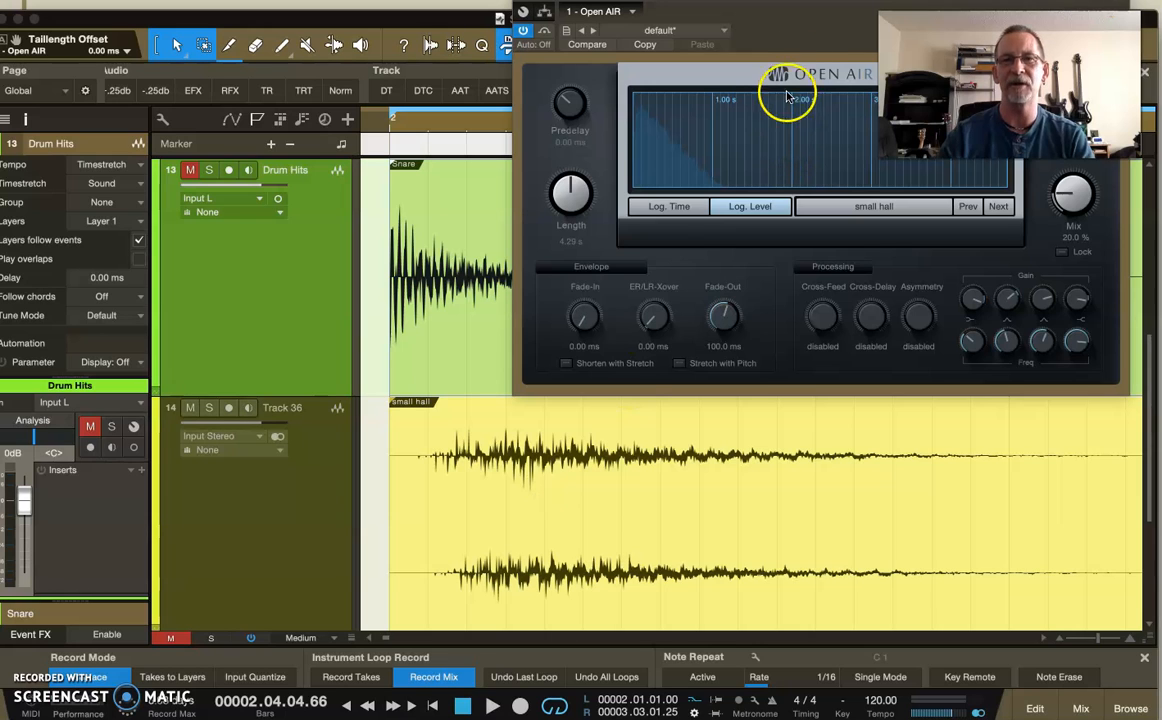
drag(765, 28, 691, 172)
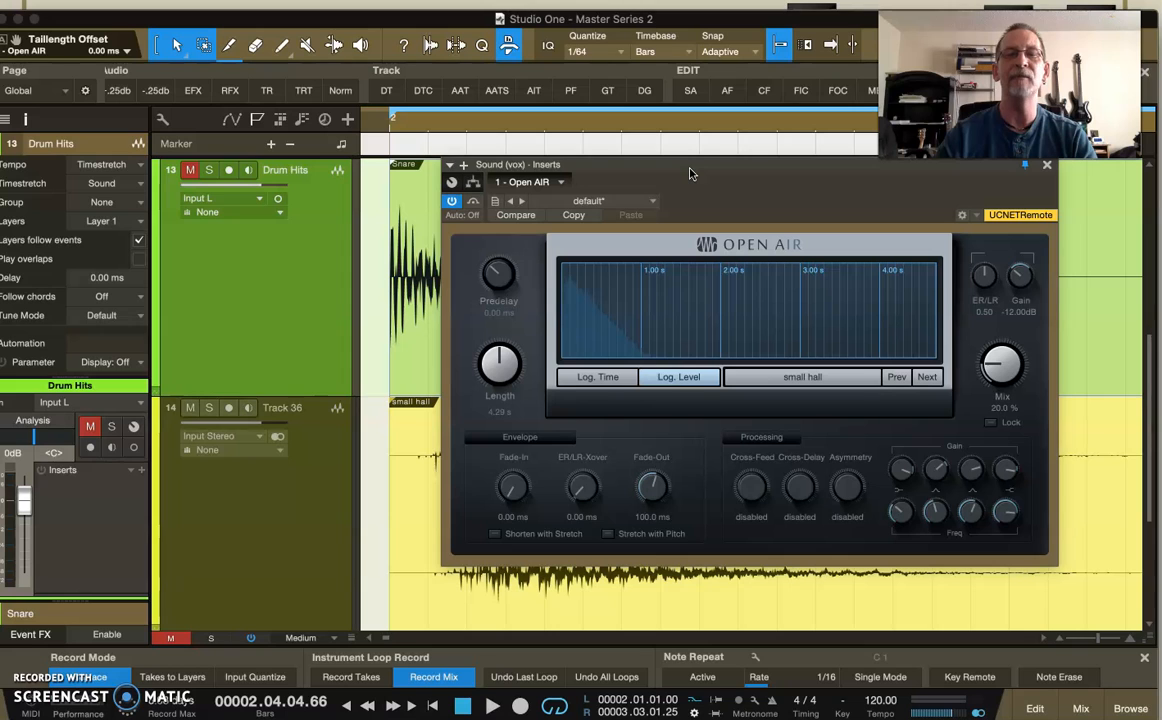
drag(688, 170, 620, 191)
mouse_move(428, 389)
mouse_down()
mouse_move(448, 480)
mouse_move(441, 331)
mouse_move(442, 400)
mouse_up()
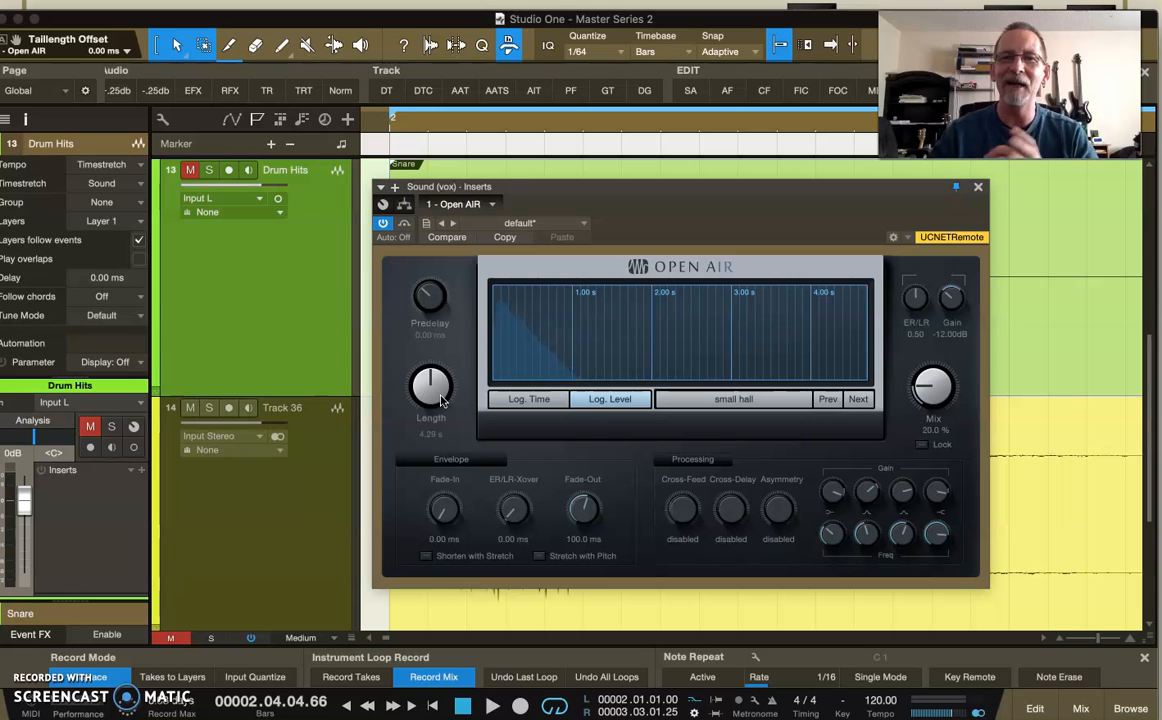
mouse_move(432, 395)
mouse_down()
mouse_move(434, 357)
mouse_move(432, 399)
mouse_up()
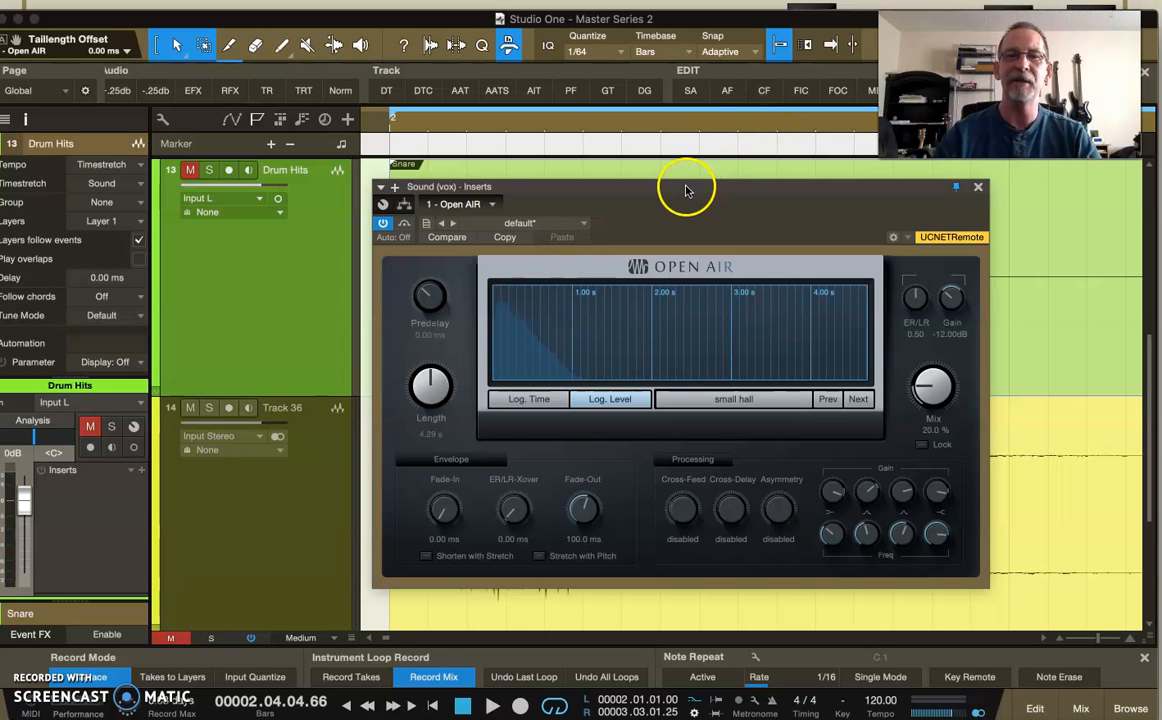
Move the Open AIR window clear of the snare and small hall waveforms, and turn off snapping.
drag(686, 190, 943, 565)
click(636, 452)
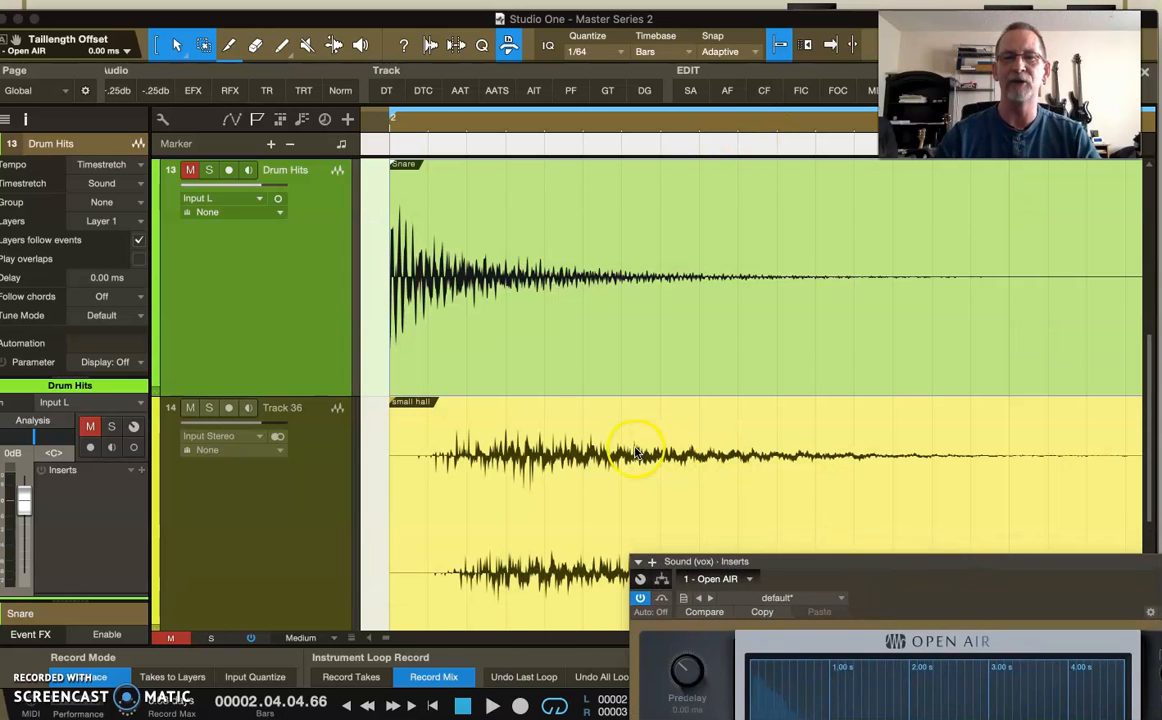
click(334, 47)
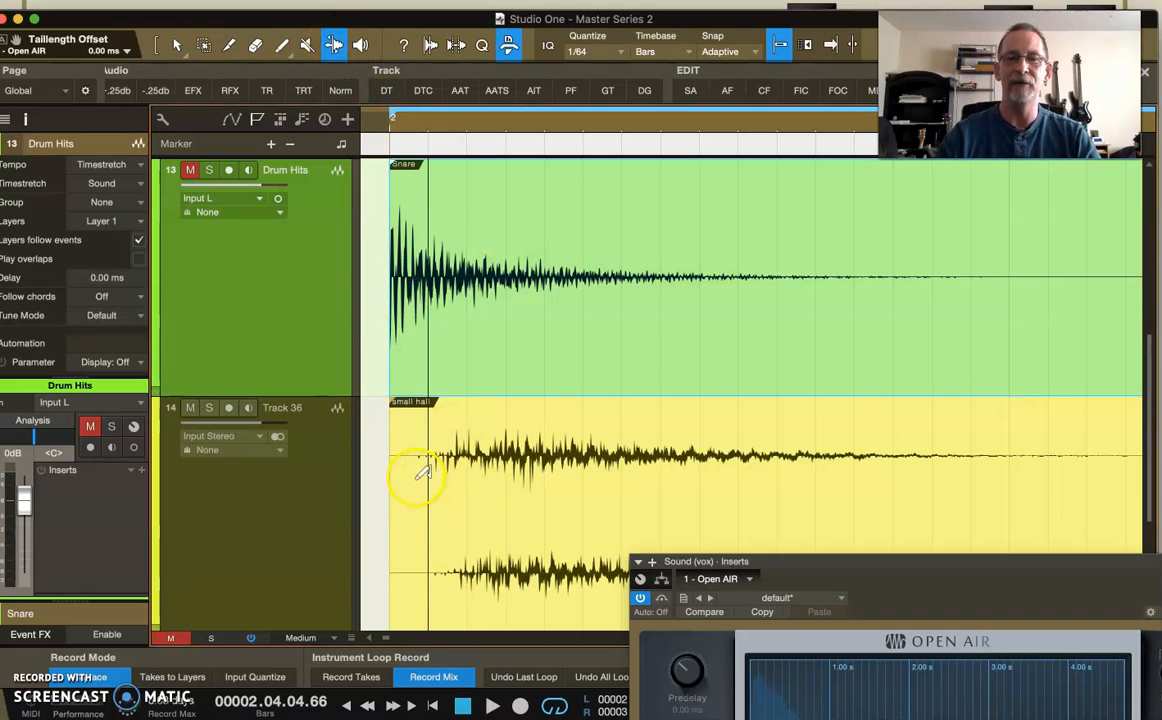
click(779, 44)
Stretch the tail of the small hall audio on Track 36 slightly longer with the Bend tool, and return to the Arrow tool.
click(420, 520)
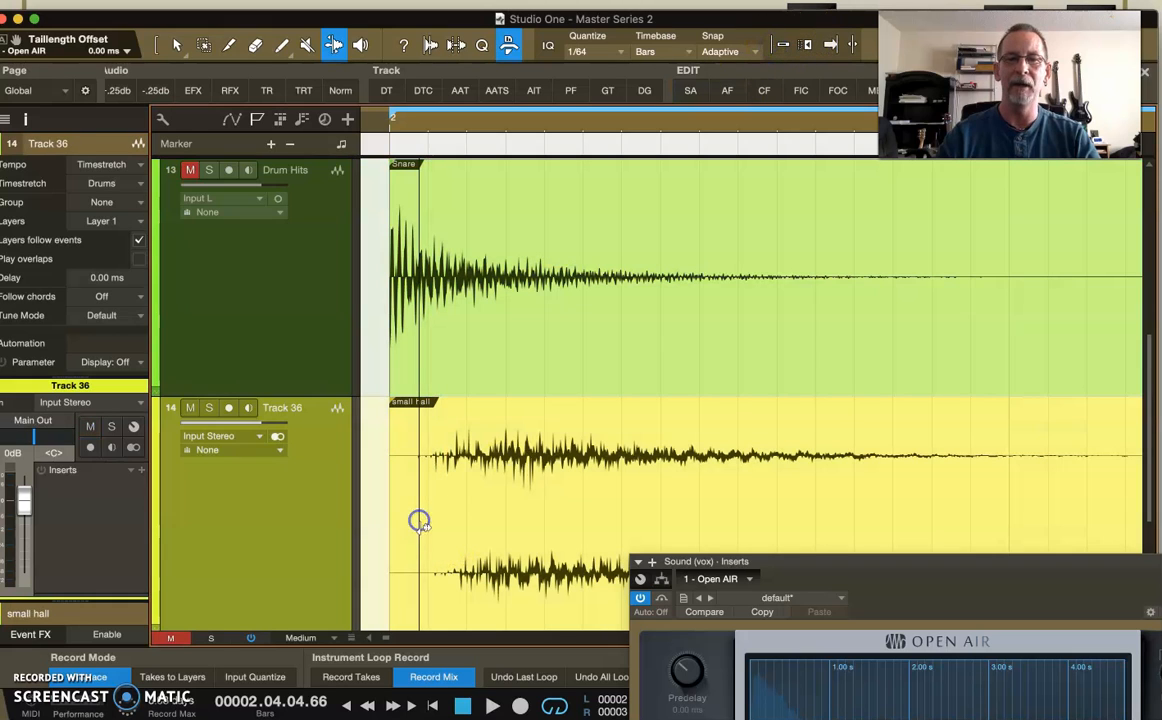
scroll(1087, 467, right, 2)
scroll(1094, 464, right, 2)
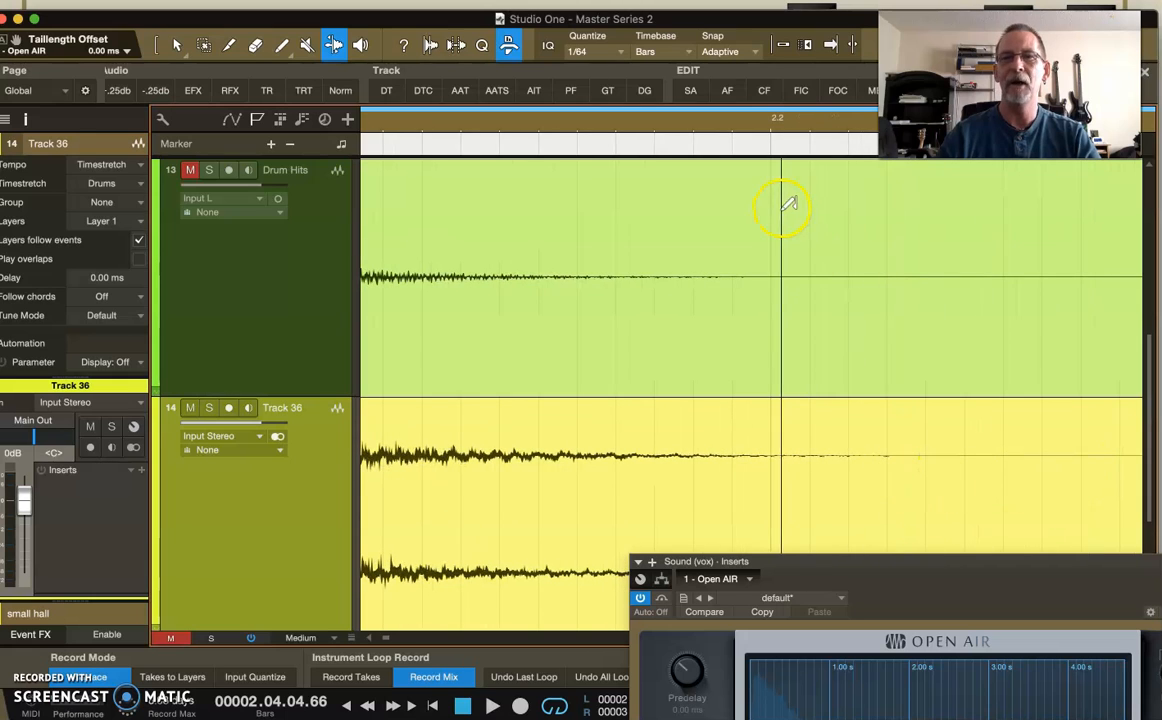
drag(785, 124, 786, 113)
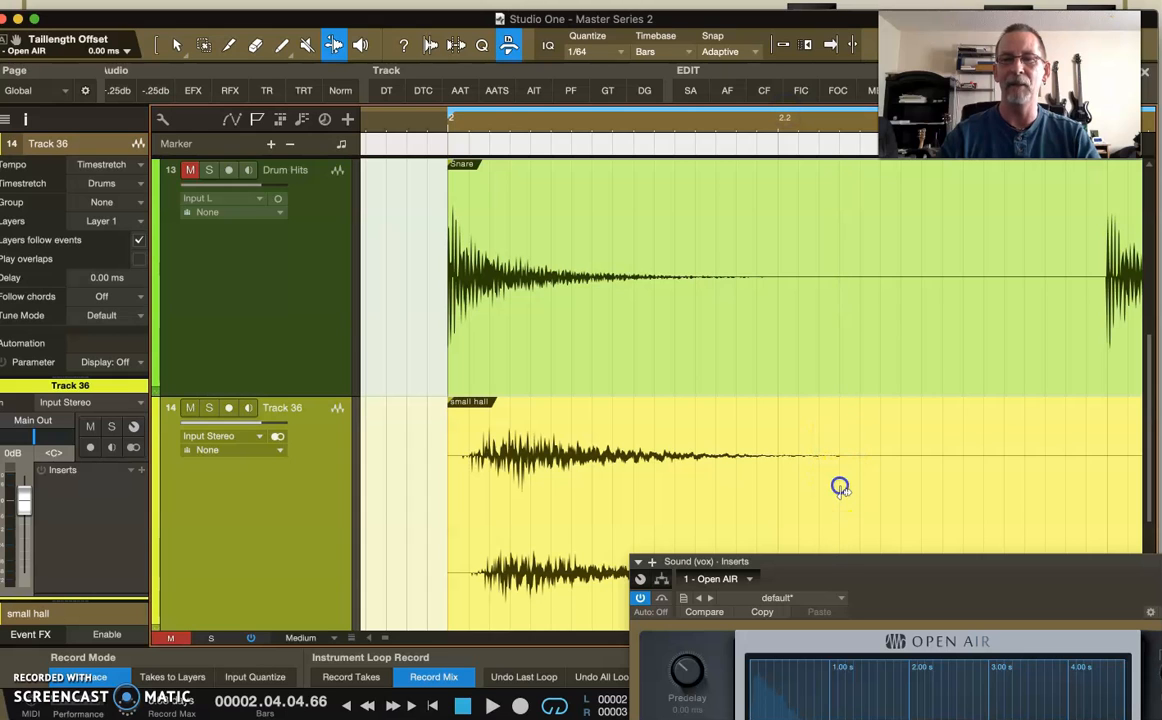
mouse_move(868, 477)
mouse_down()
mouse_move(1050, 461)
mouse_move(869, 482)
mouse_up()
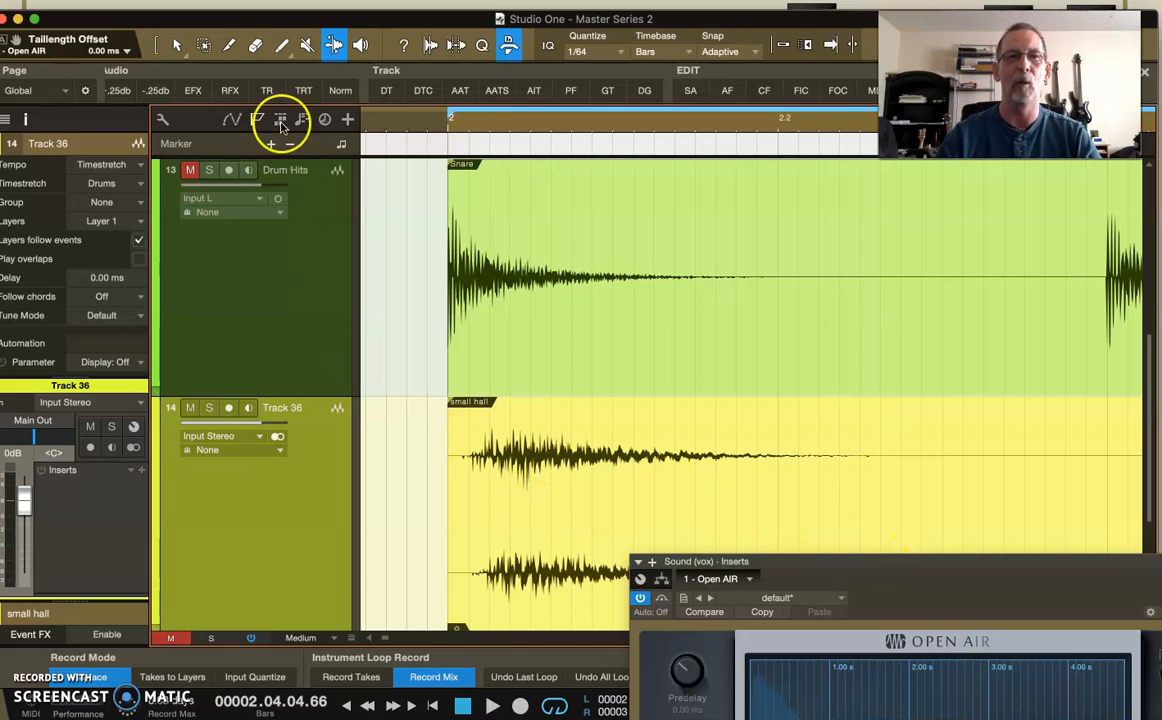
click(157, 45)
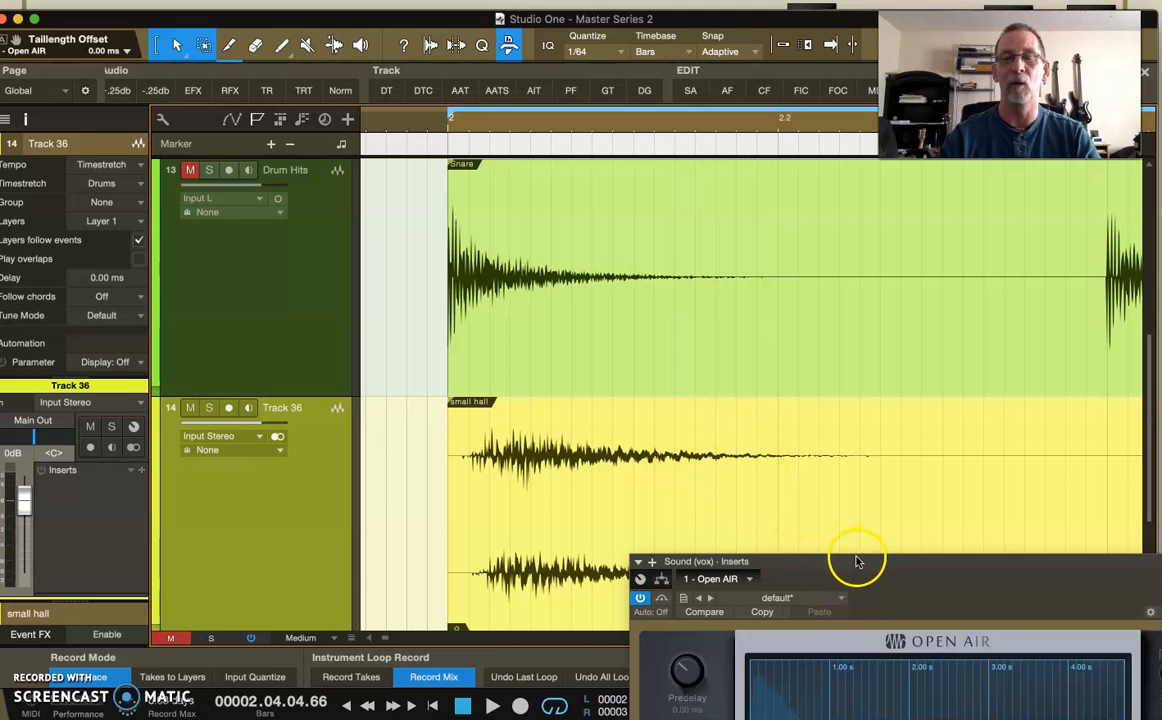
Examine how the onset and decay of the small hall reverb on Track 36 compare with the snare hit above it.
drag(856, 560, 537, 196)
drag(368, 393, 370, 420)
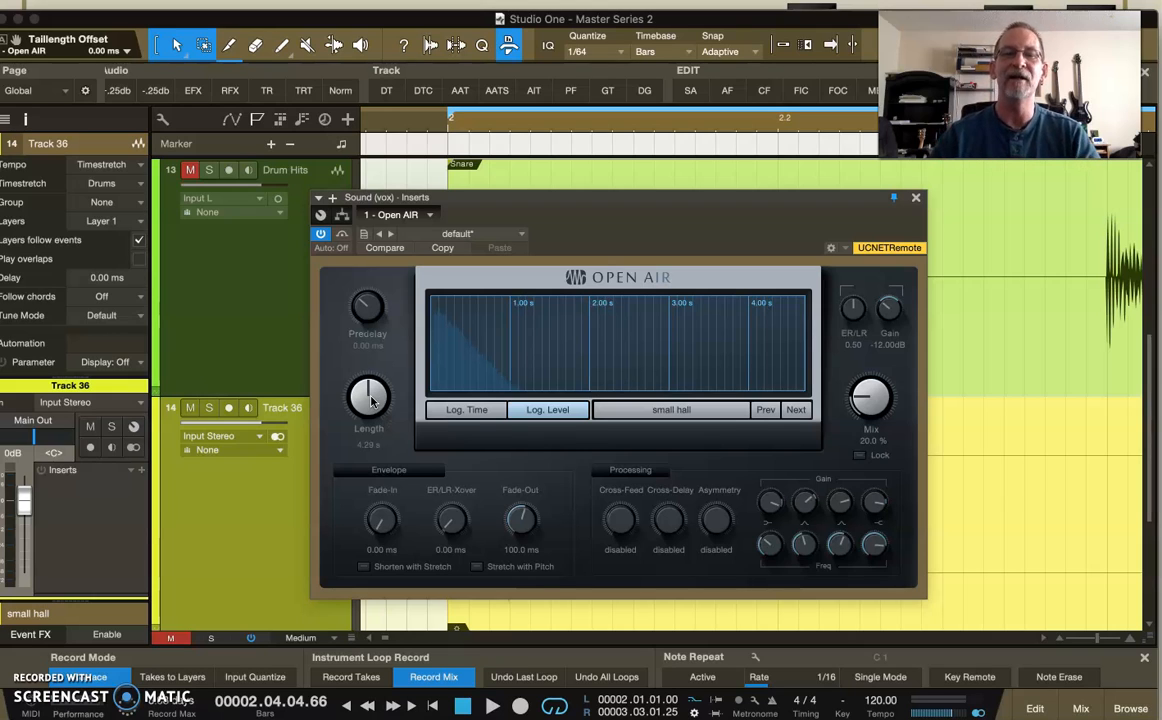
drag(516, 201, 471, 517)
scroll(605, 375, down, 2)
scroll(605, 375, down, 2)
scroll(604, 379, up, 2)
drag(703, 530, 705, 635)
scroll(700, 415, up, 1)
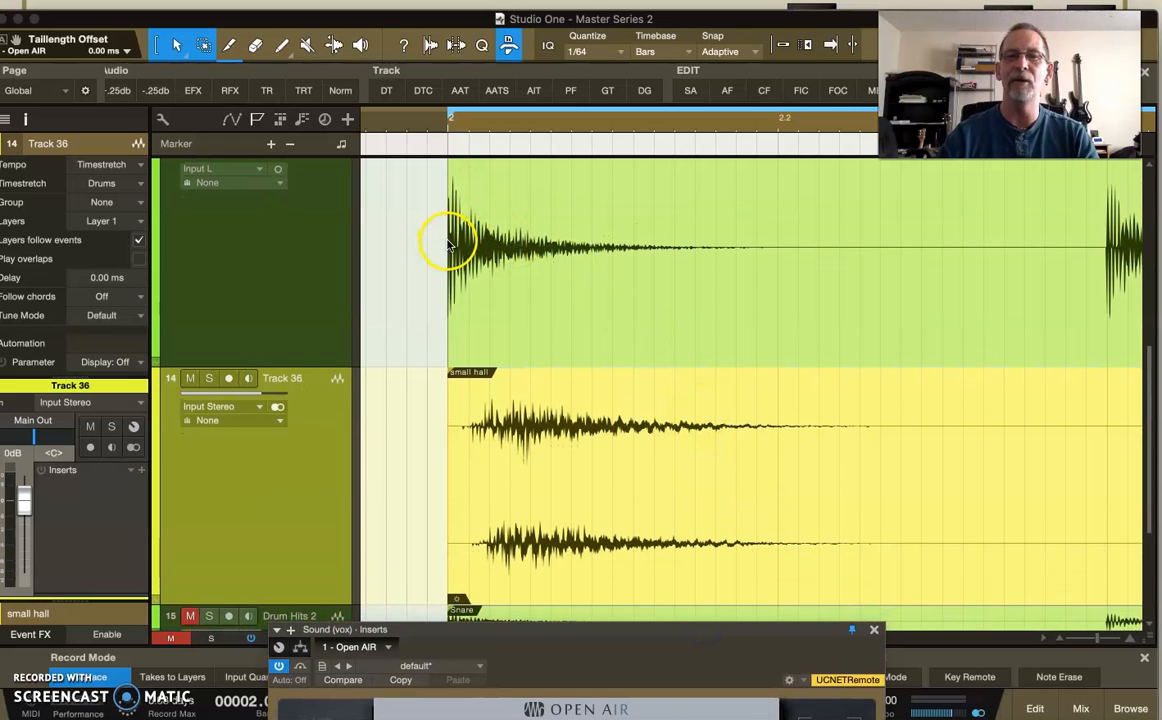
drag(454, 143, 477, 170)
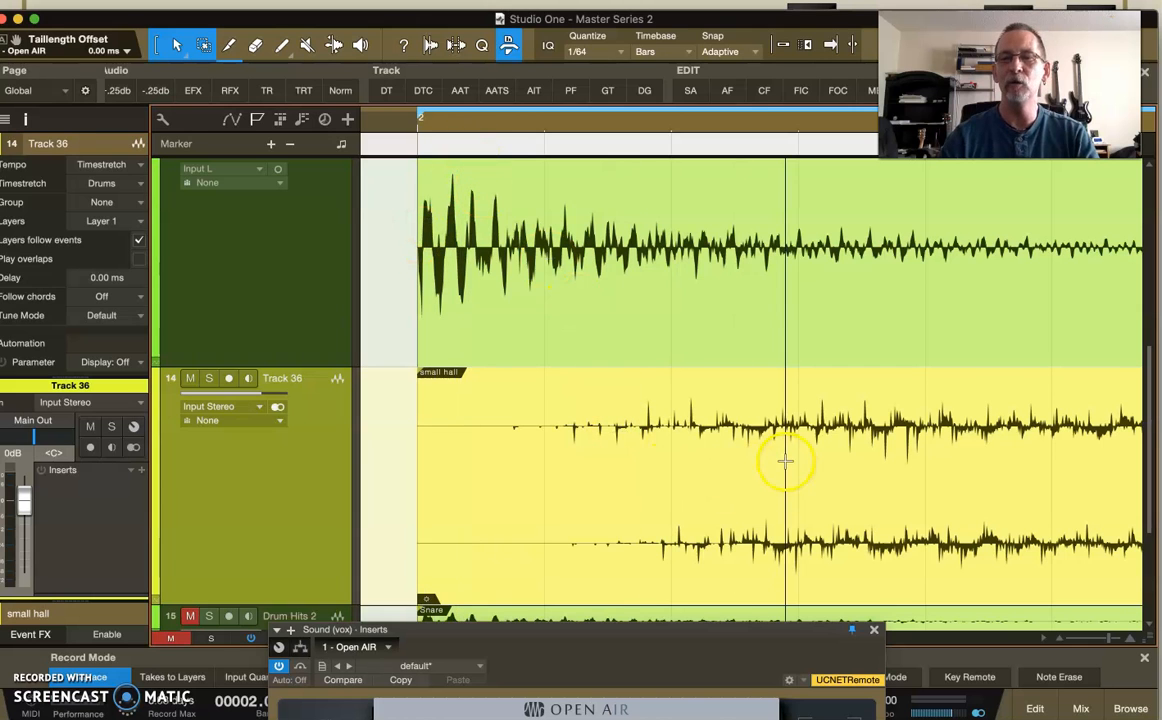
drag(719, 127, 501, 104)
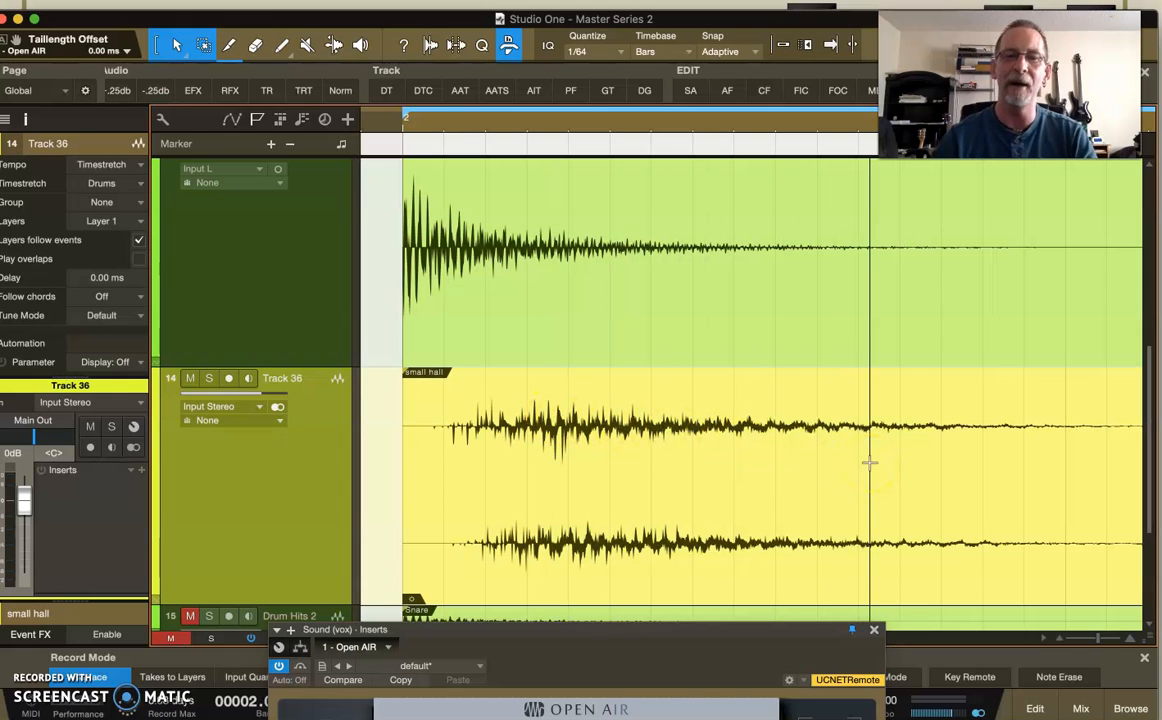
Try trimming the silent lead-in from the start of the small hall event on Track 36.
click(591, 496)
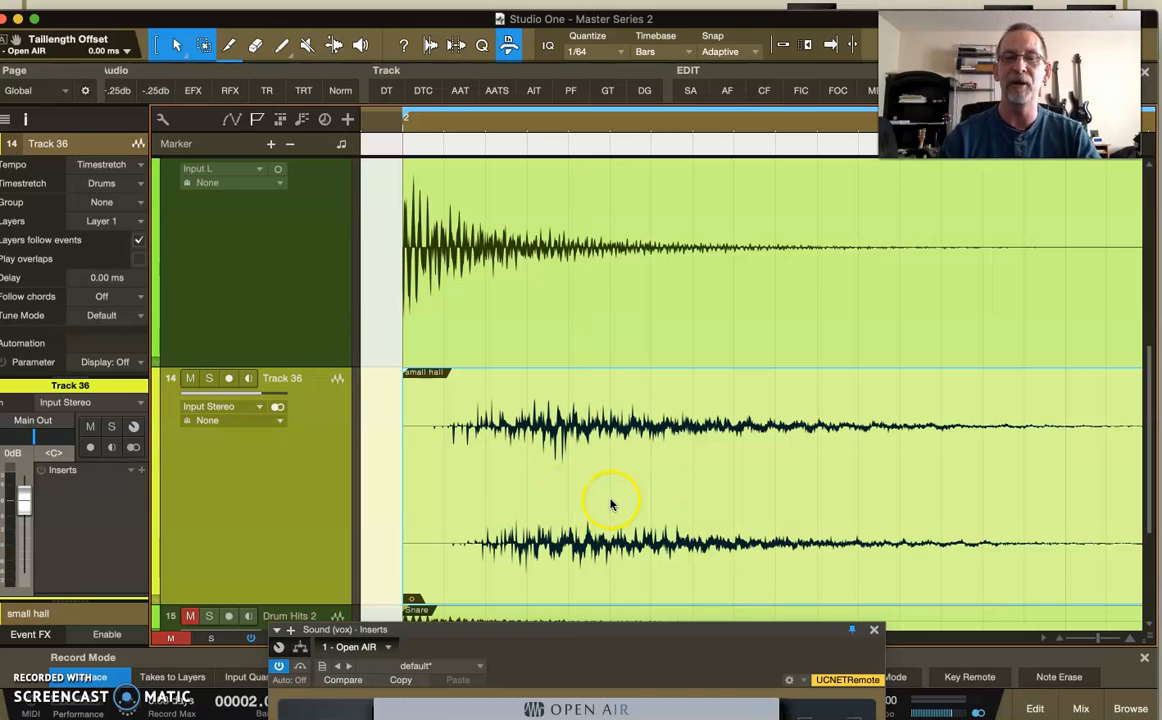
drag(405, 448, 471, 449)
mouse_move(476, 372)
mouse_down()
mouse_move(552, 381)
mouse_move(467, 380)
mouse_up()
drag(468, 452, 370, 449)
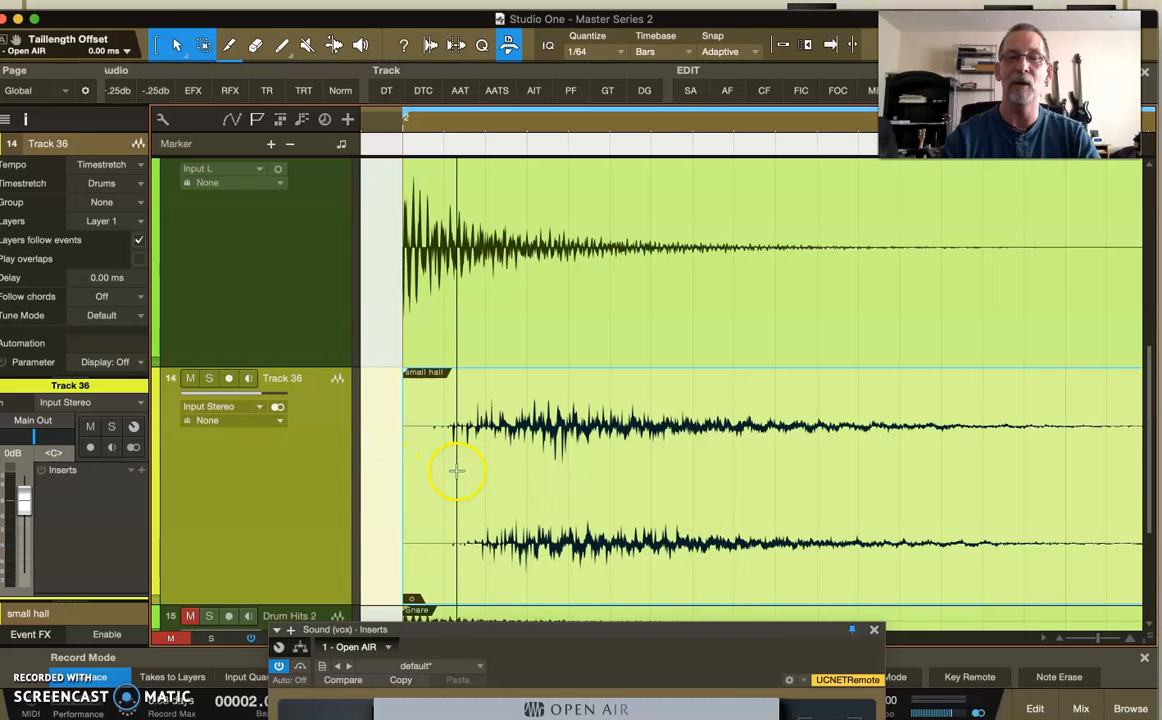
Create an empty event ahead of the small hall event on Track 36, and select the Snare event on Drum Hits.
scroll(457, 471, left, 3)
double_click(506, 508)
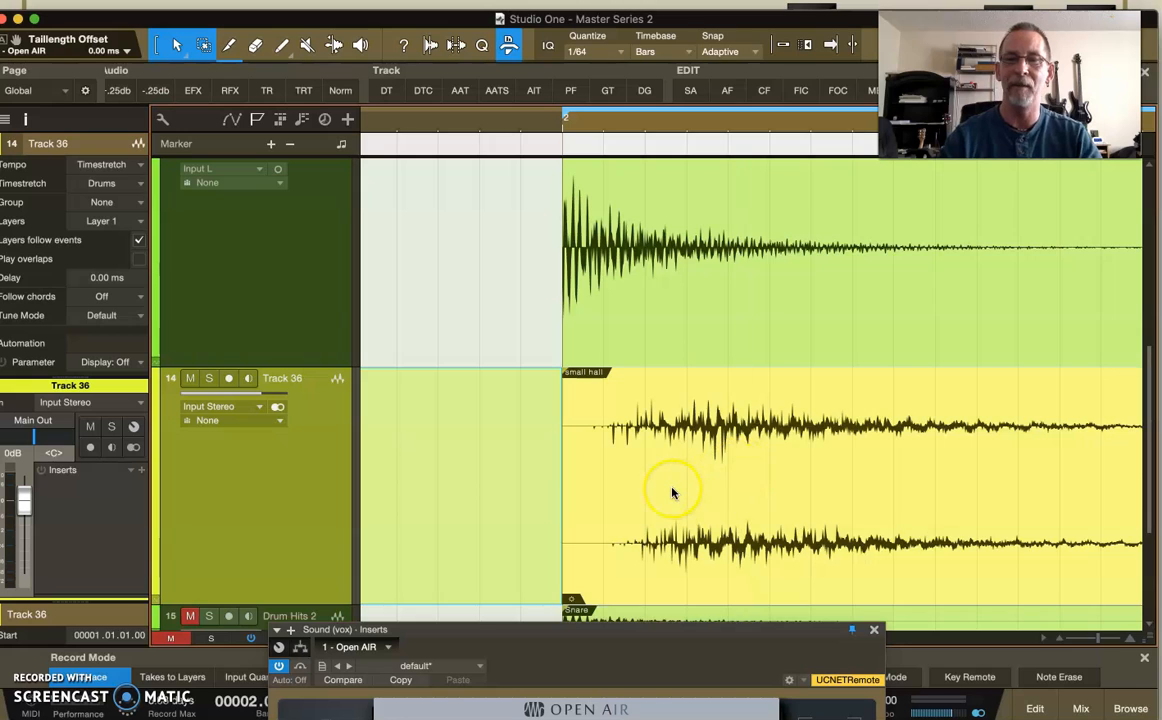
scroll(674, 493, right, 2)
click(615, 314)
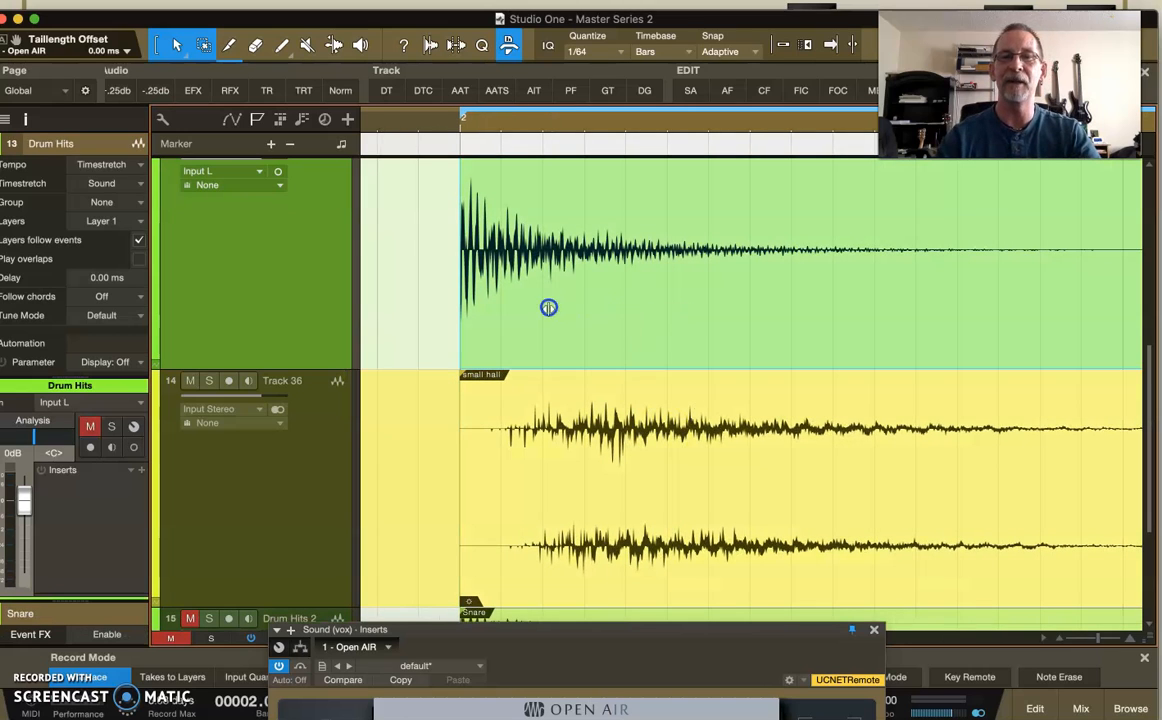
Slip the New Vocals audio slightly earlier within its event on the Sound (vox) 3 track.
scroll(568, 493, up, 5)
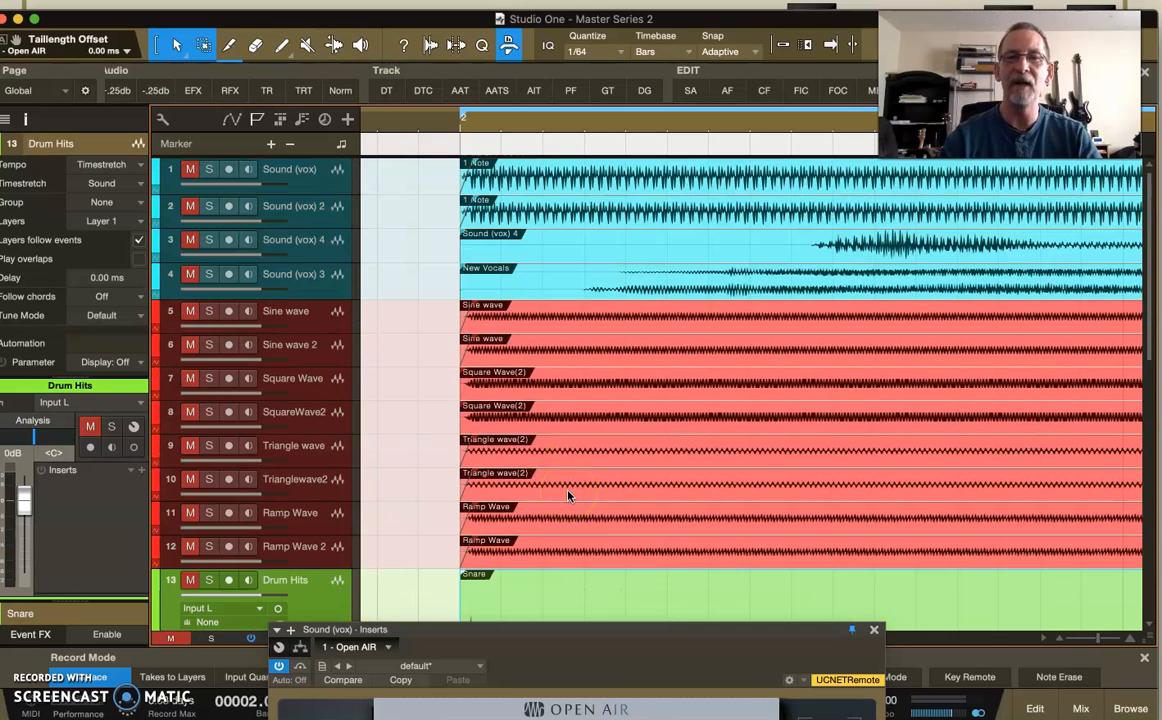
click(292, 272)
drag(665, 118, 572, 78)
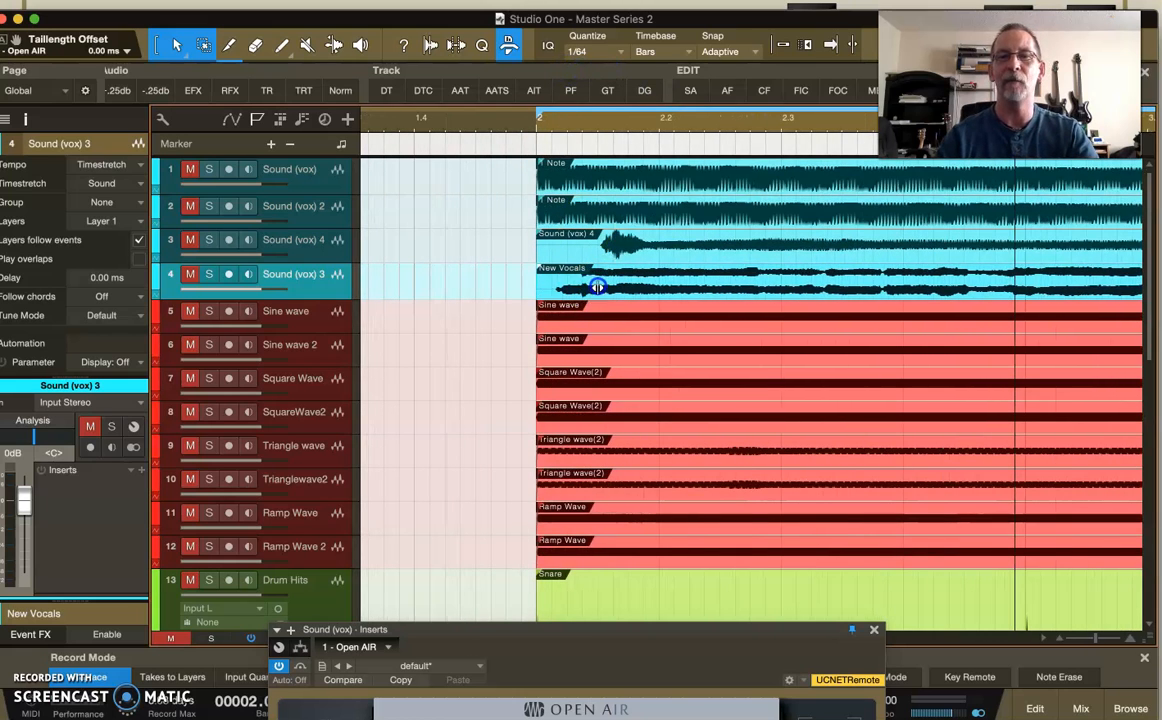
mouse_move(594, 289)
mouse_down()
mouse_move(537, 290)
mouse_move(617, 289)
mouse_move(553, 290)
mouse_move(595, 291)
mouse_move(581, 290)
mouse_up()
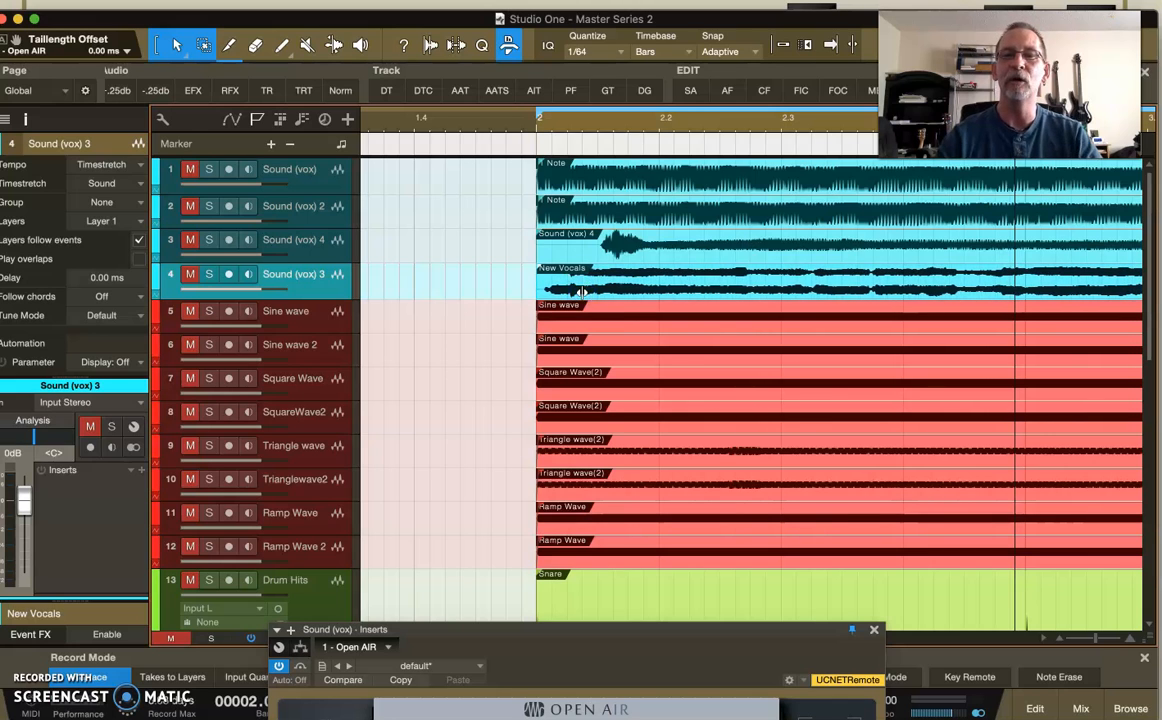
Examine the gap between the snare hit and the small hall reverb's onset, alongside the impulse display in Open AIR.
scroll(580, 291, down, 10)
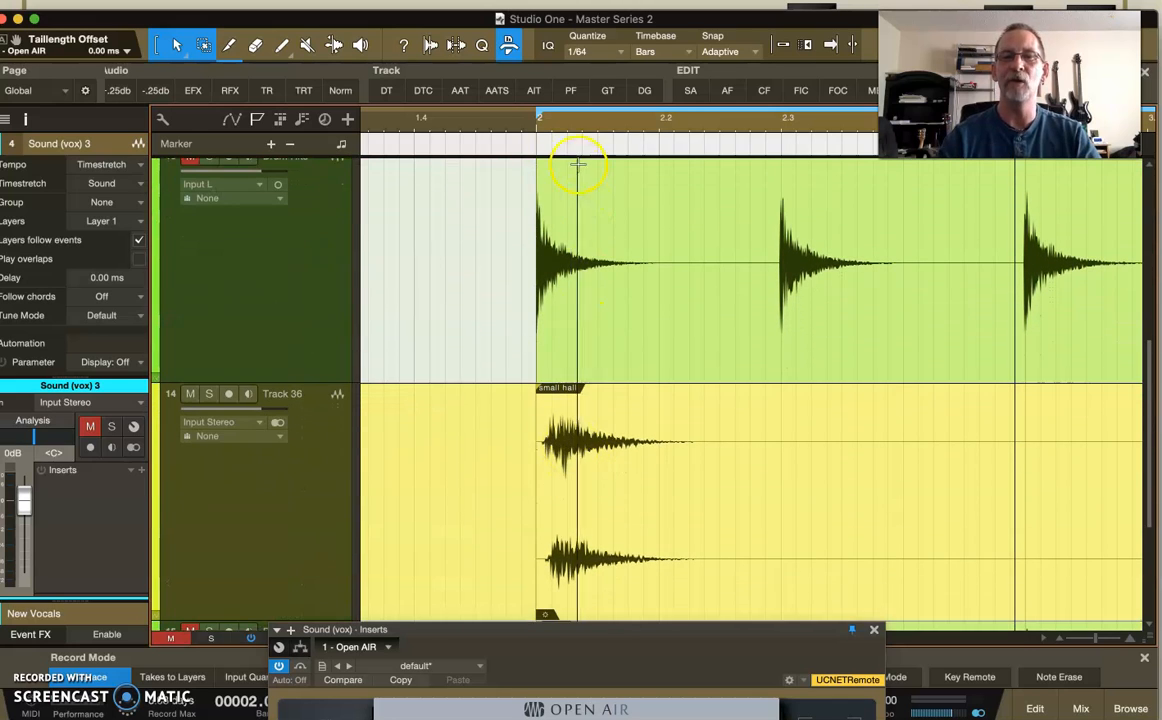
drag(552, 124, 563, 475)
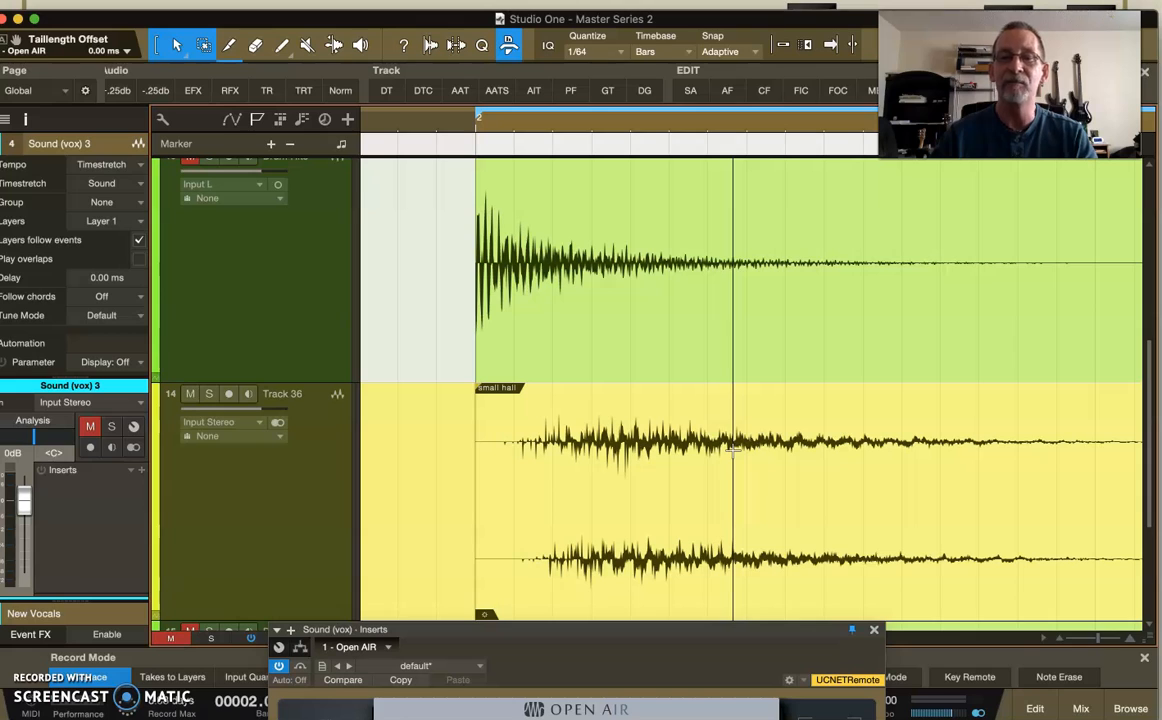
click(565, 512)
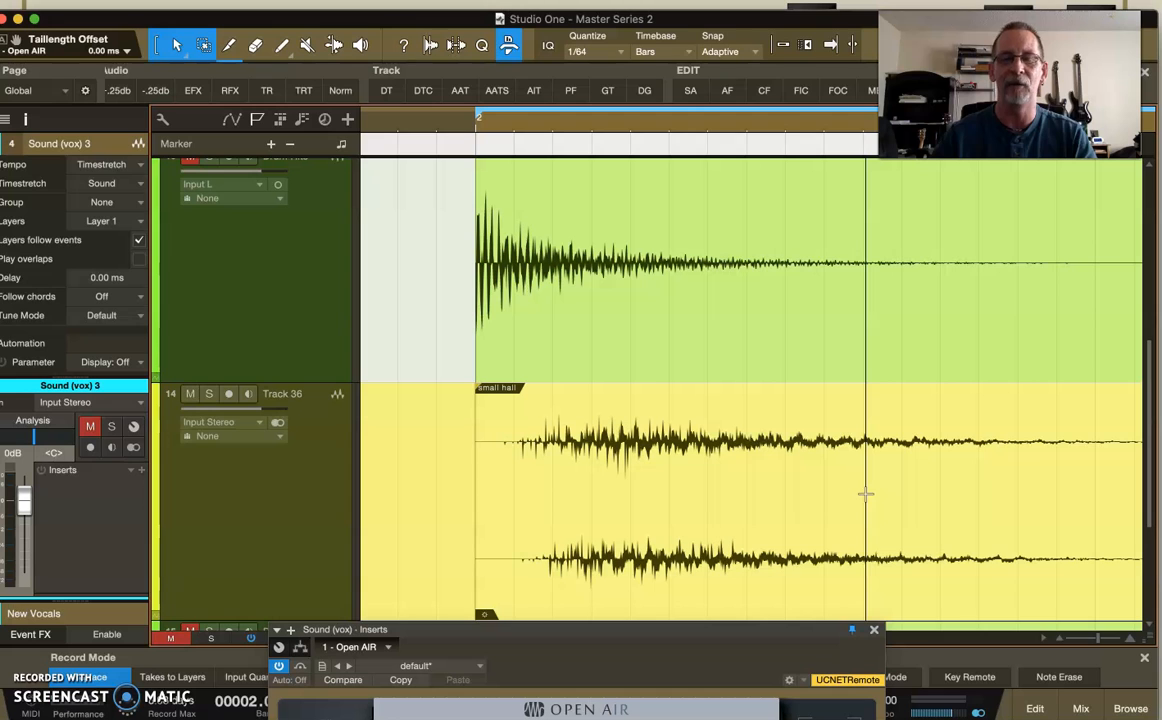
scroll(864, 531, up, 1)
scroll(864, 531, down, 3)
scroll(866, 531, up, 1)
drag(705, 629, 730, 216)
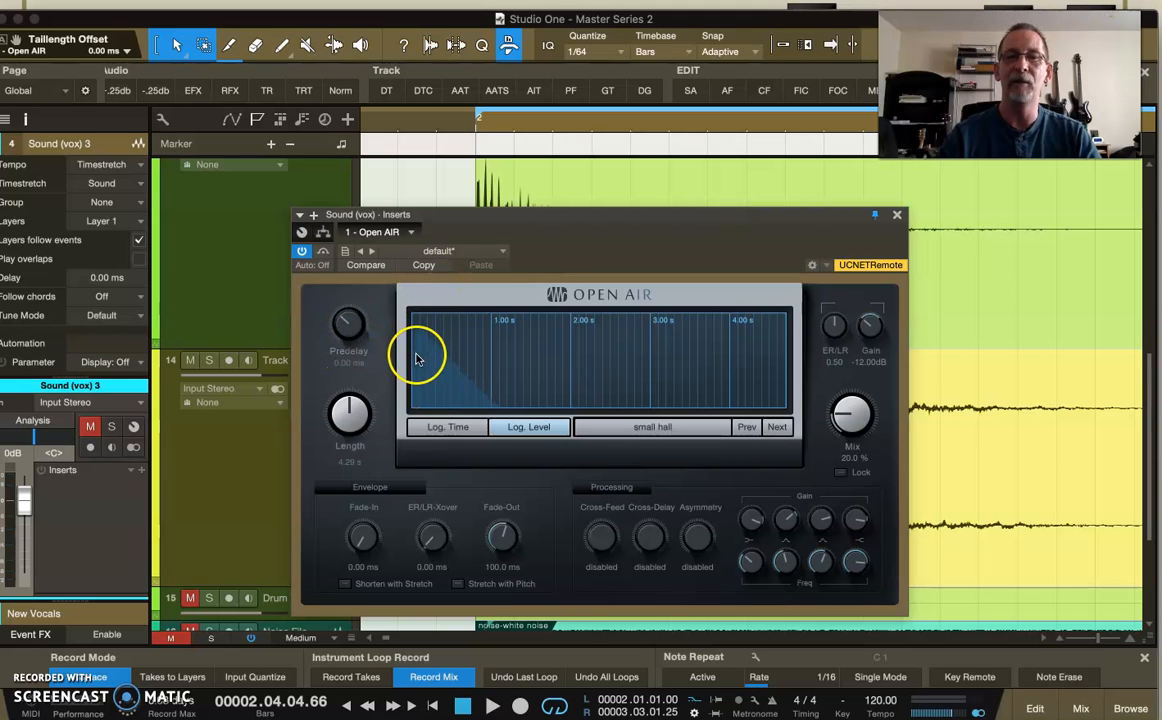
drag(552, 218, 540, 651)
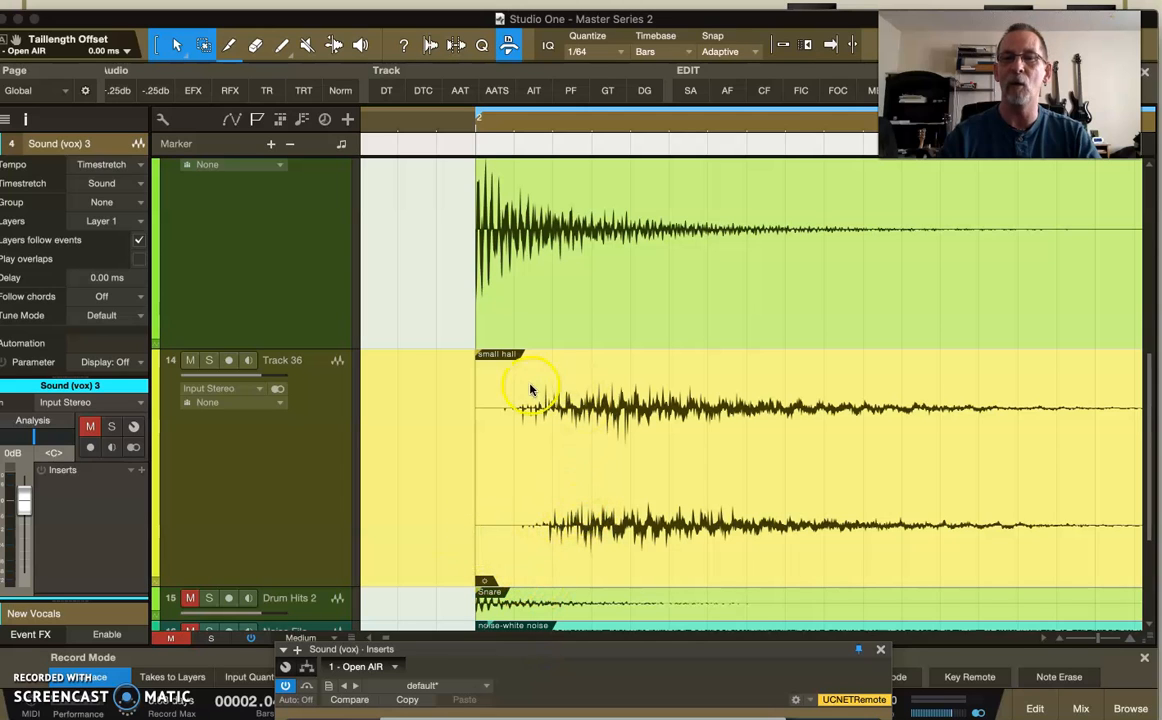
Set the Open AIR Predelay to -83.25 ms, and move its window off the waveforms.
drag(511, 651, 593, 216)
drag(363, 318, 342, 405)
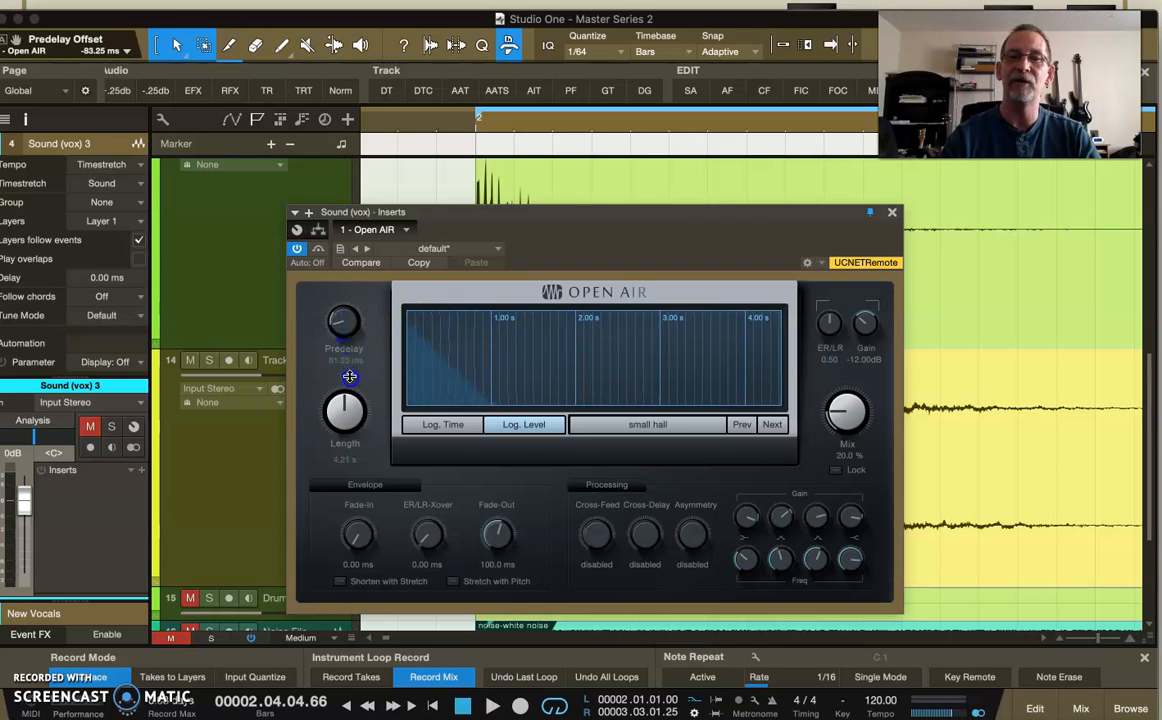
drag(520, 214, 531, 616)
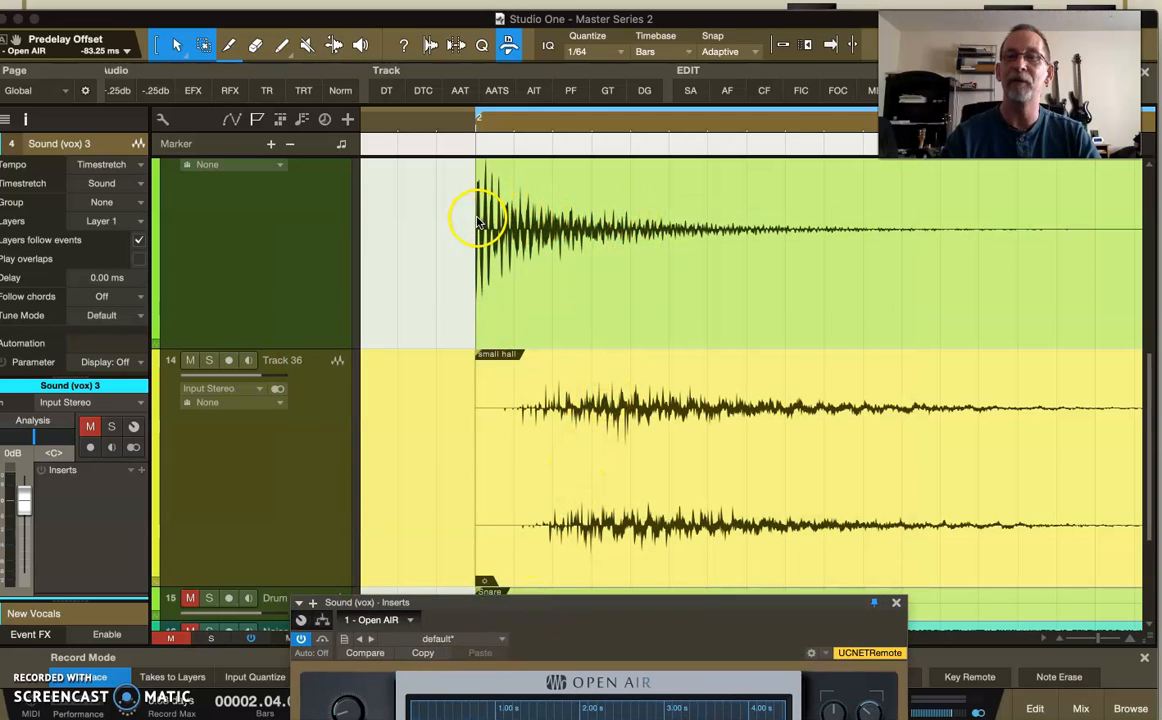
Bring the Open AIR window back into full view and set its Predelay to about 40.5 ms.
drag(605, 614, 576, 254)
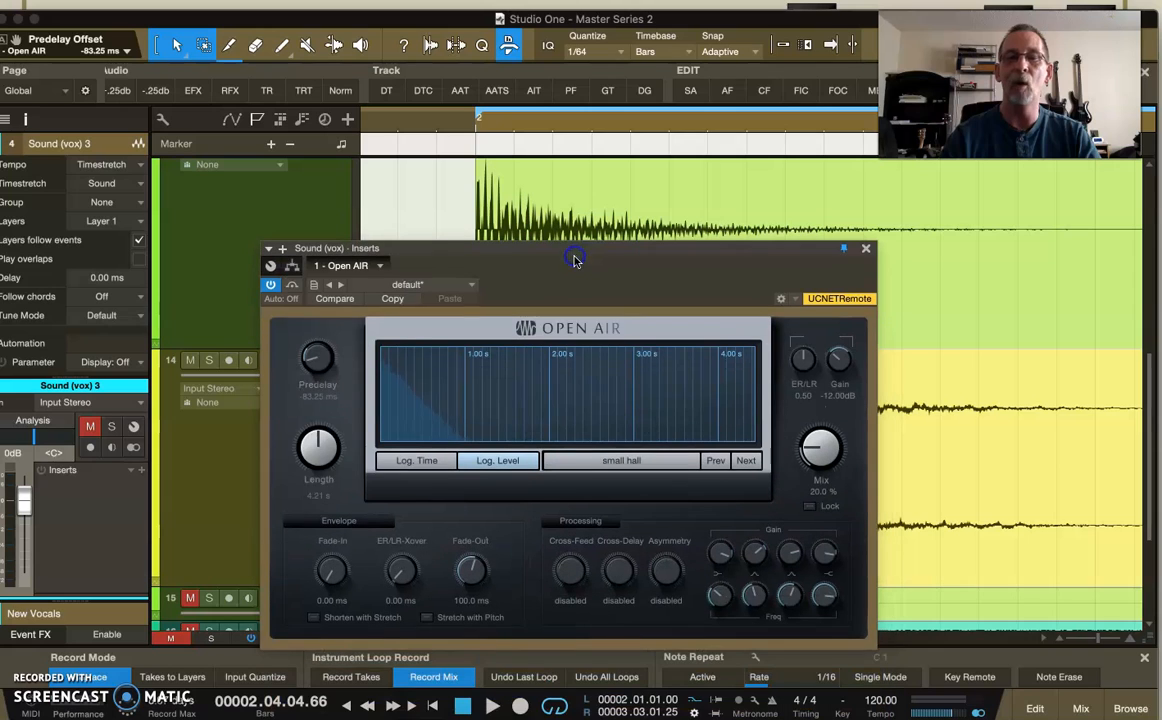
click(314, 362)
drag(314, 362, 319, 326)
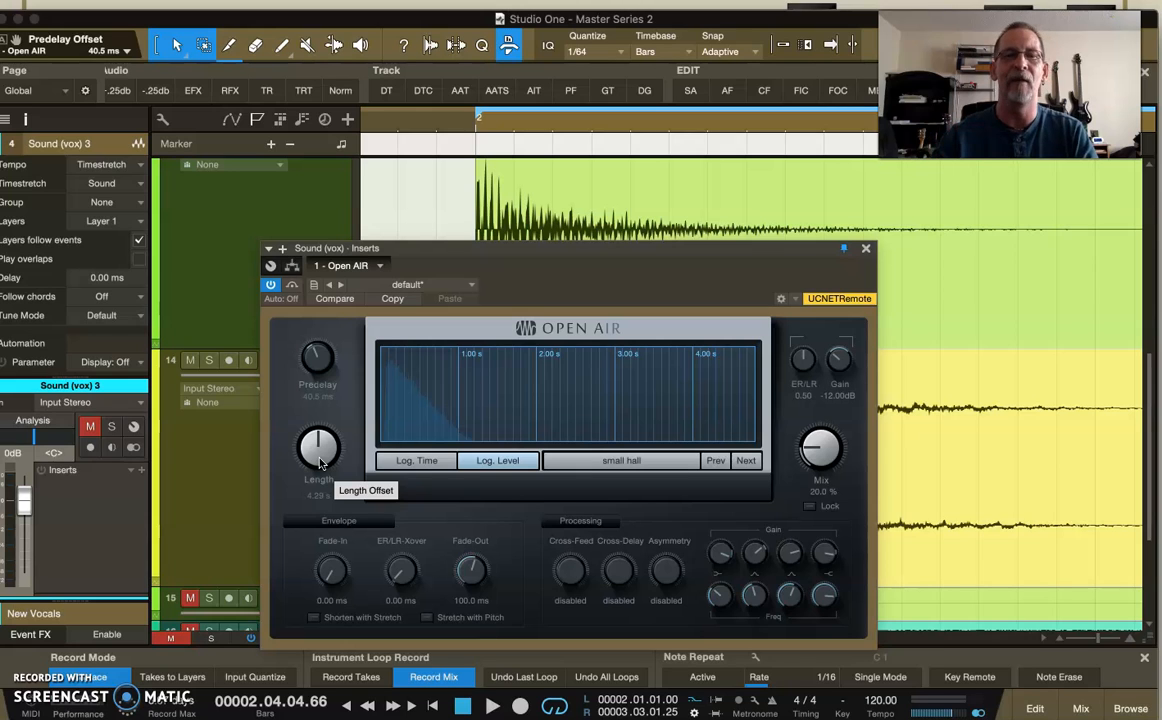
Move the Open AIR window below the snare waveform and set its Predelay to -18 ms.
drag(501, 261, 475, 529)
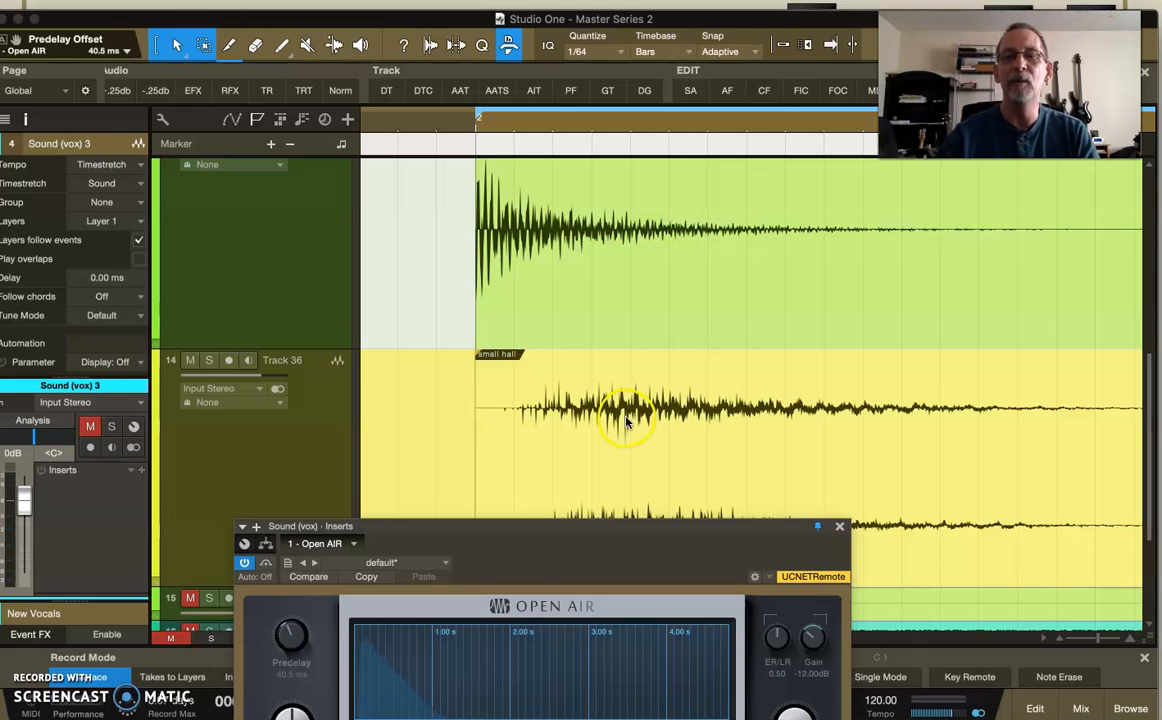
drag(283, 637, 288, 665)
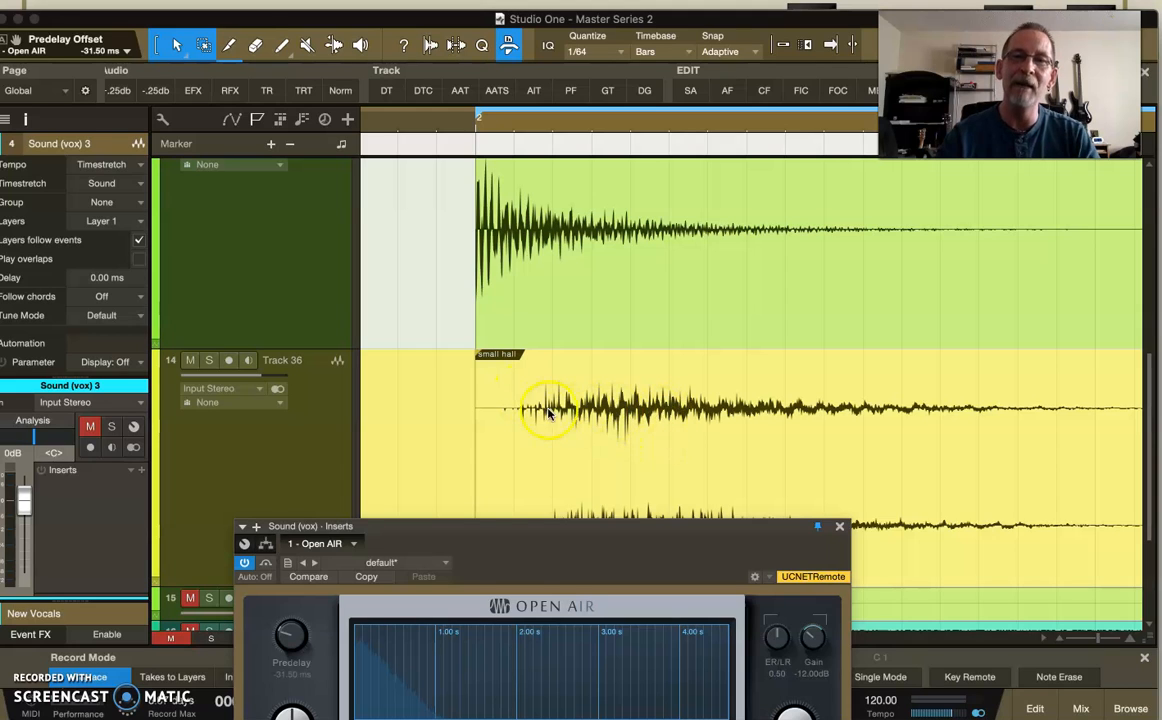
drag(285, 636, 288, 636)
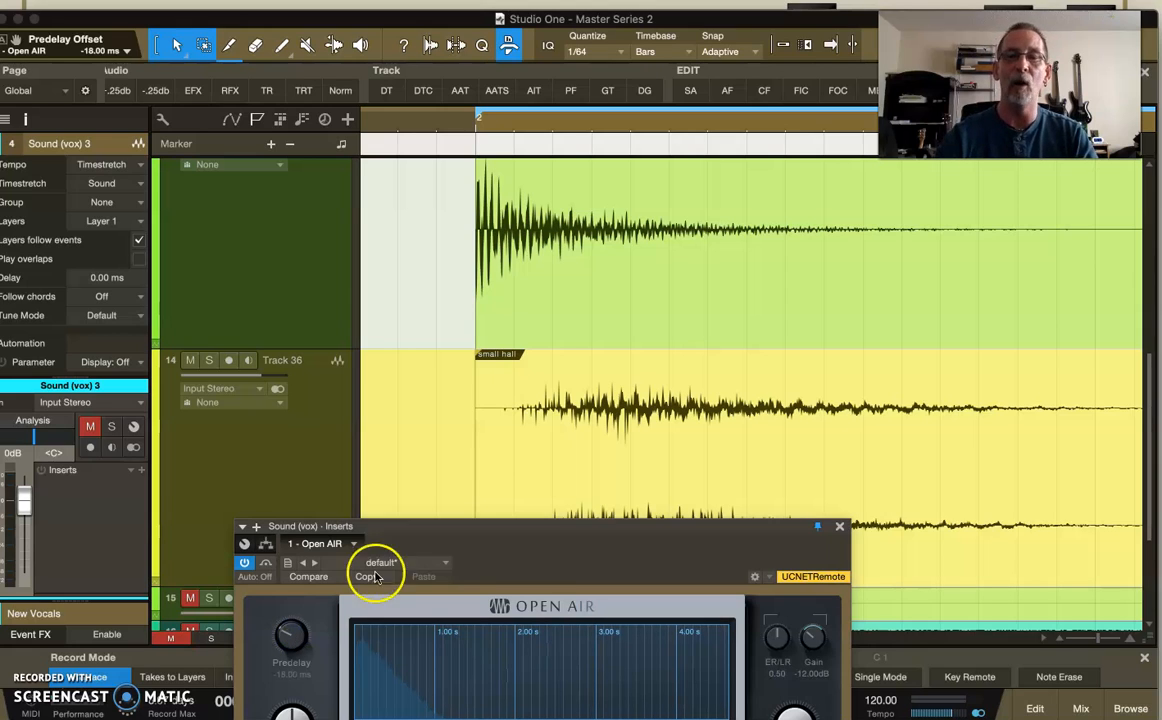
Place the playback cursor within the small hall event on Track 36, and set the Open AIR Predelay to 72 ms.
click(669, 462)
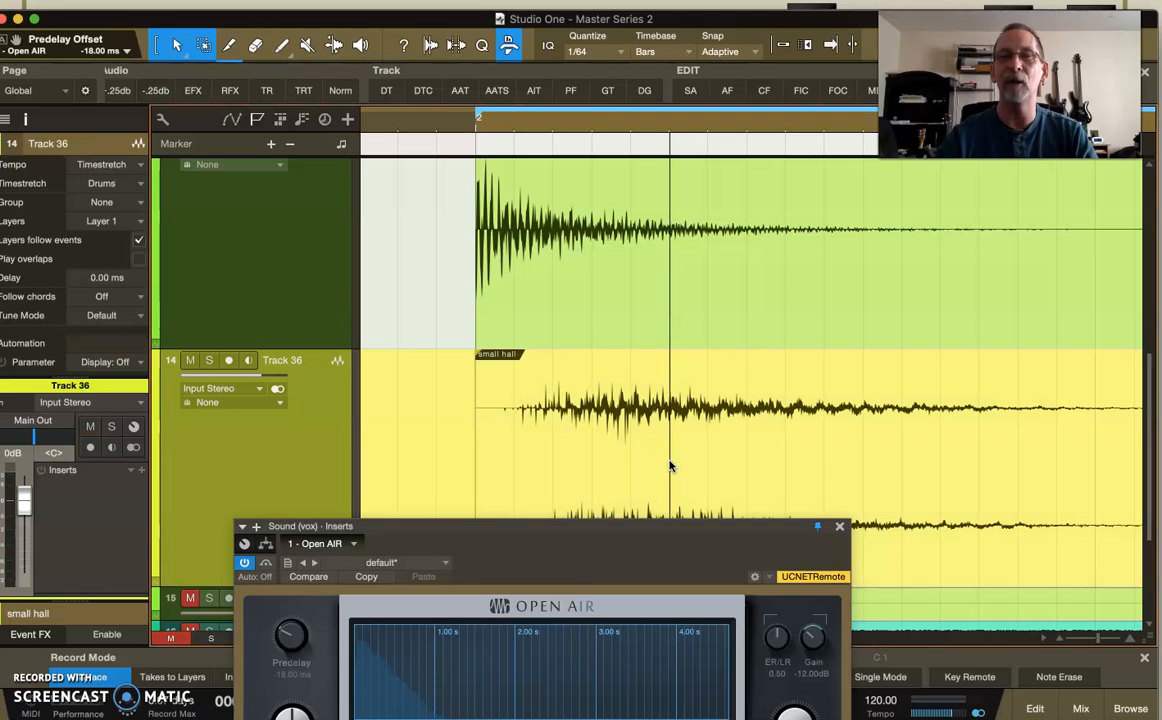
scroll(669, 465, down, 3)
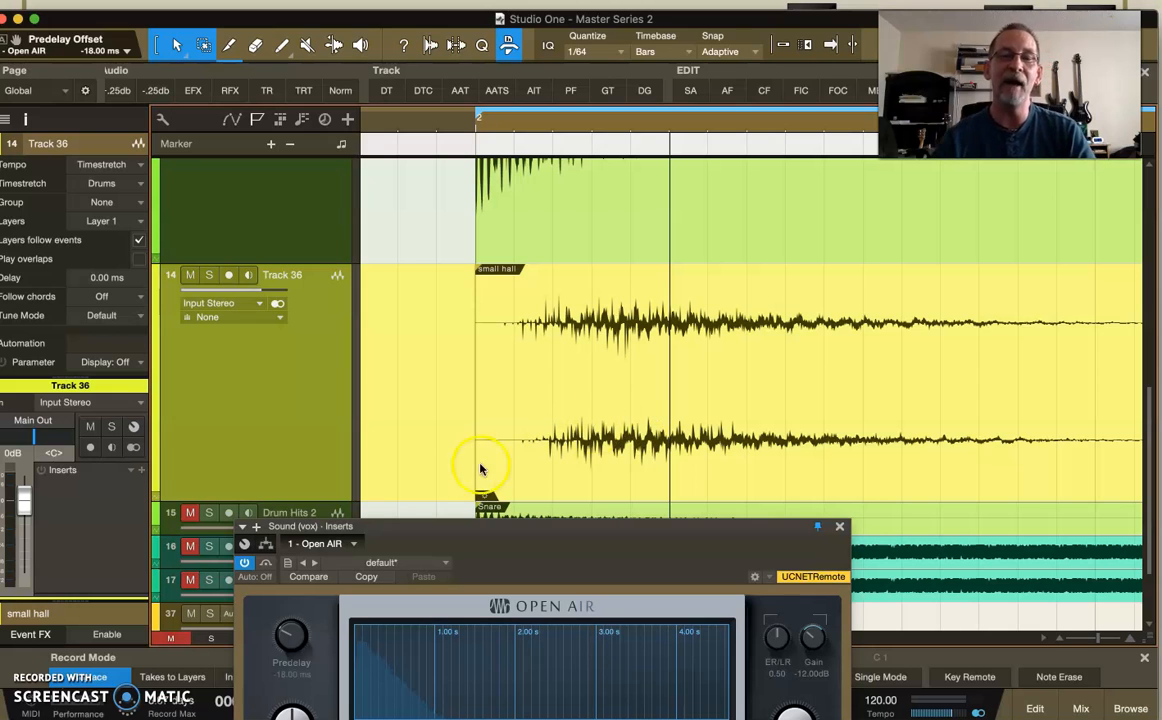
drag(280, 635, 292, 617)
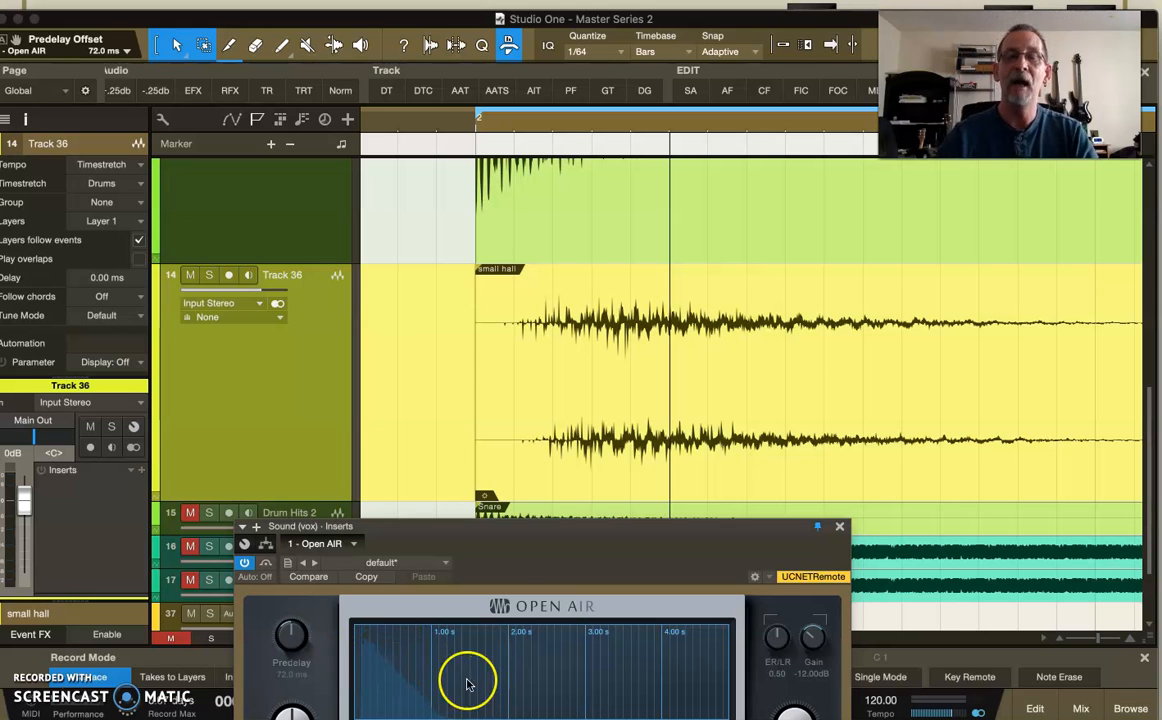
Compare the snare hit's attack and decay with the onset of the small hall reverb on Track 36.
scroll(552, 423, up, 3)
drag(508, 467, 560, 451)
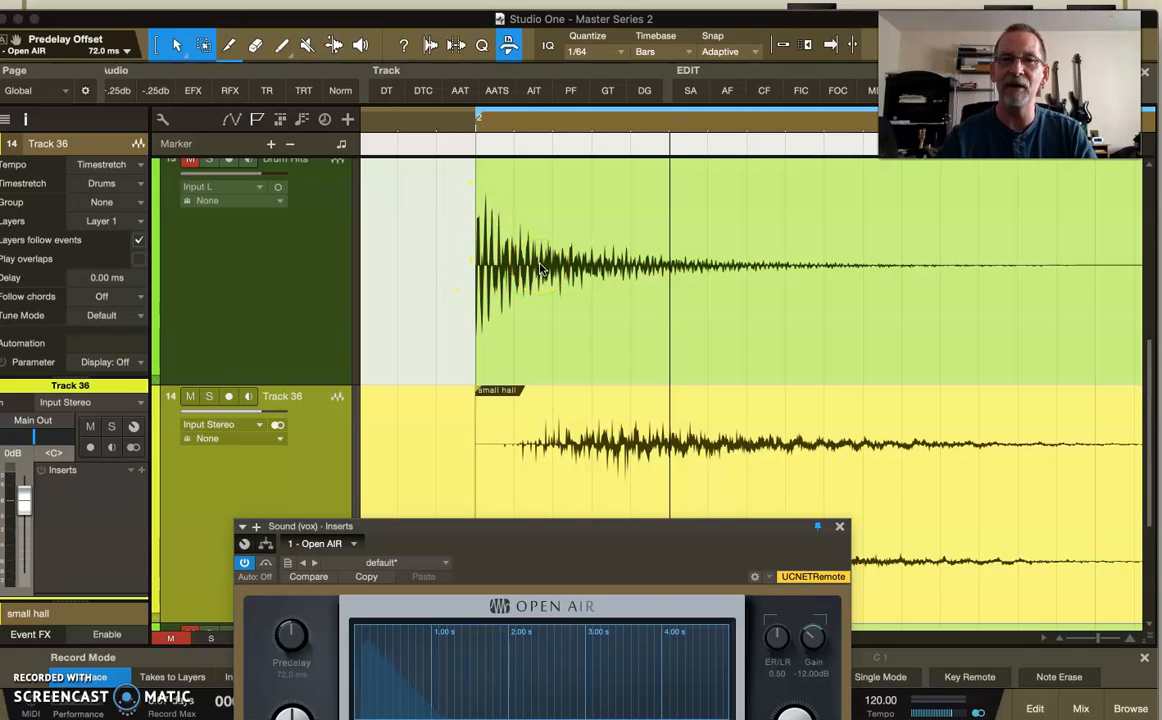
click(553, 447)
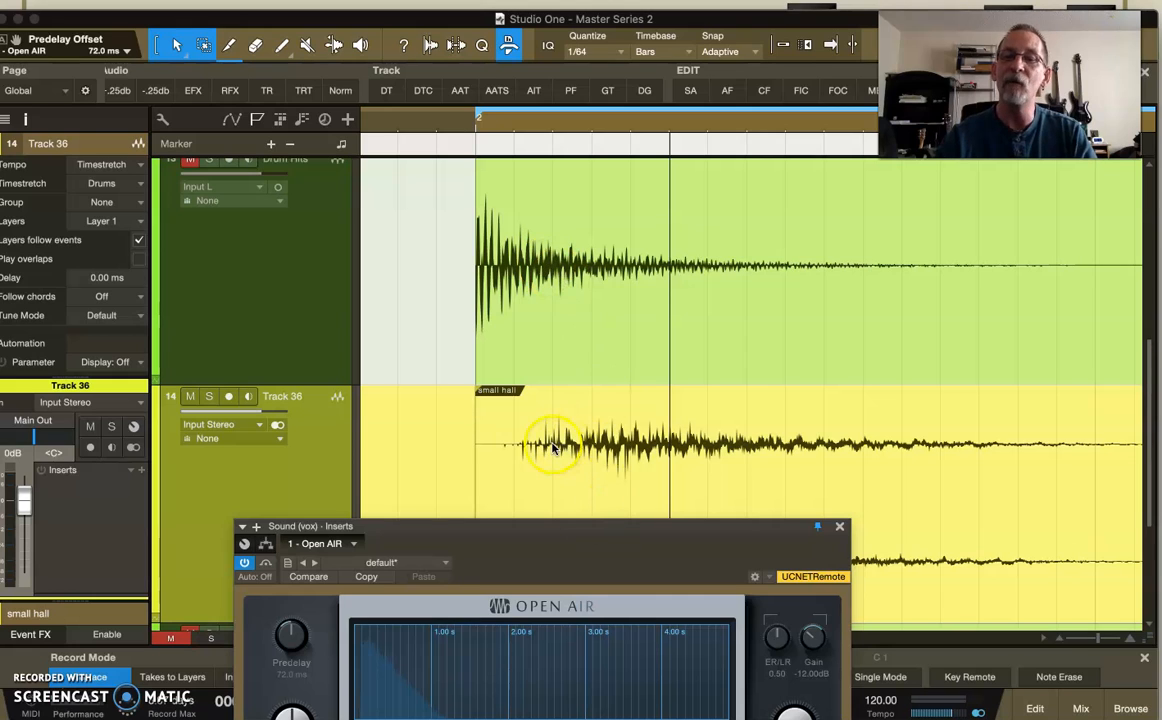
click(605, 445)
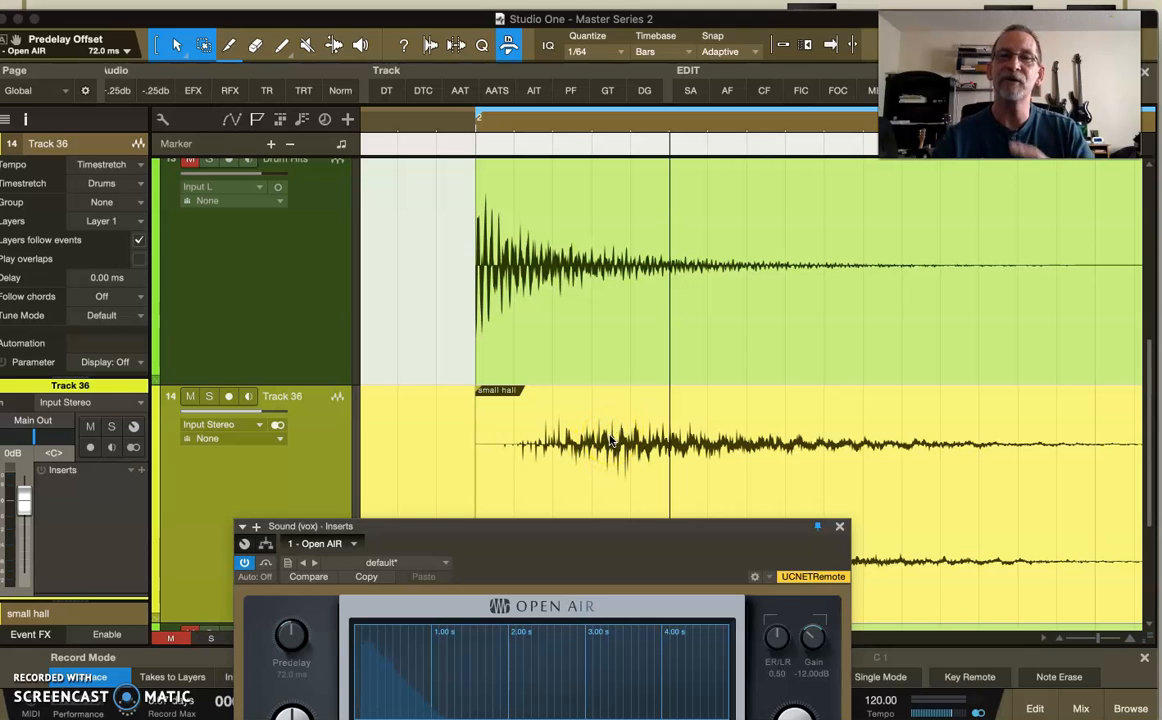
click(505, 268)
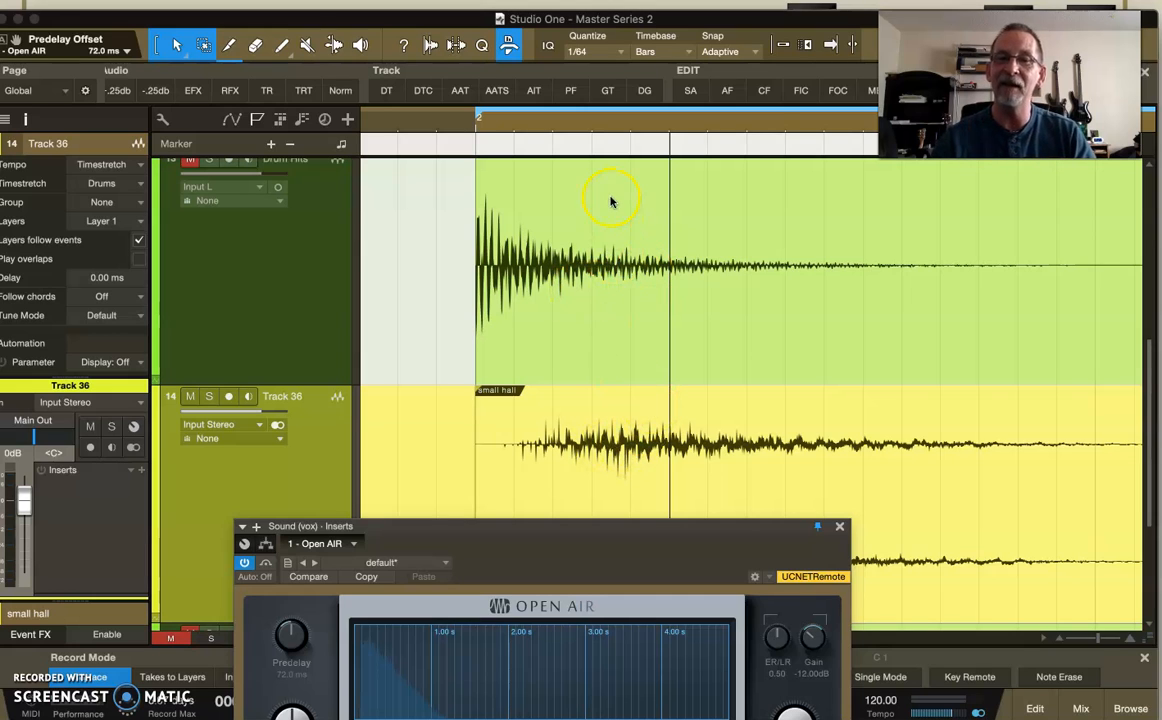
click(590, 231)
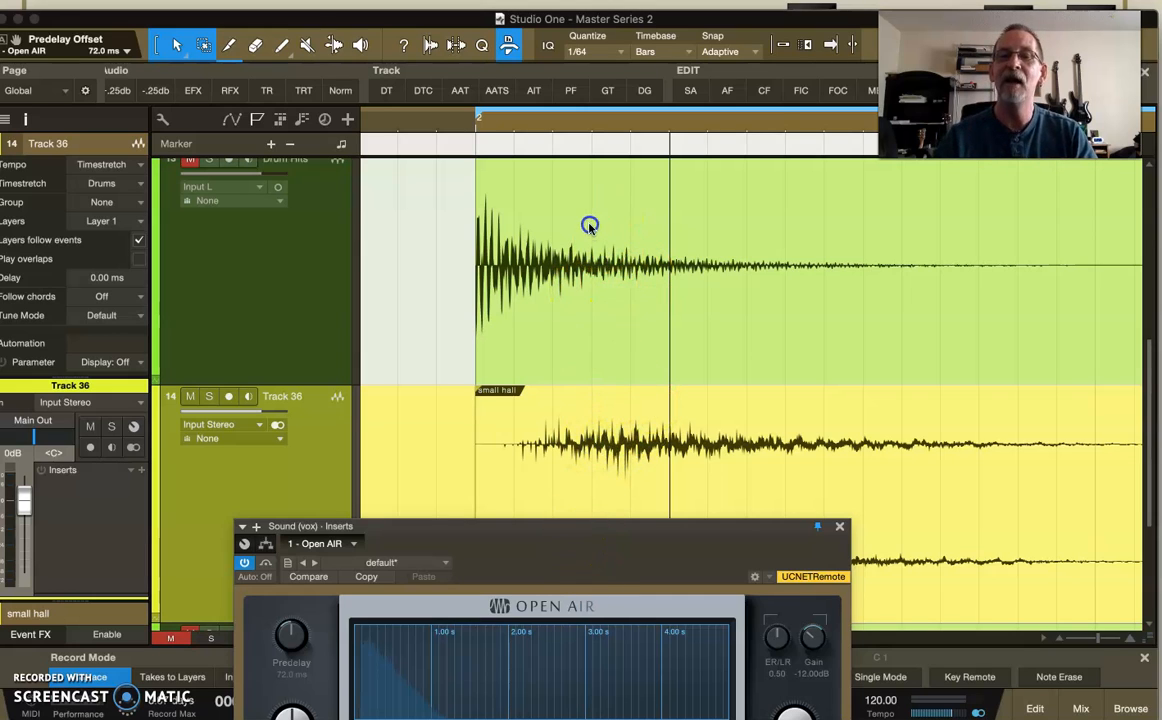
Bring Open AIR into view, set its Predelay to 2.25 ms, and move the window off the waveforms.
drag(568, 524, 570, 199)
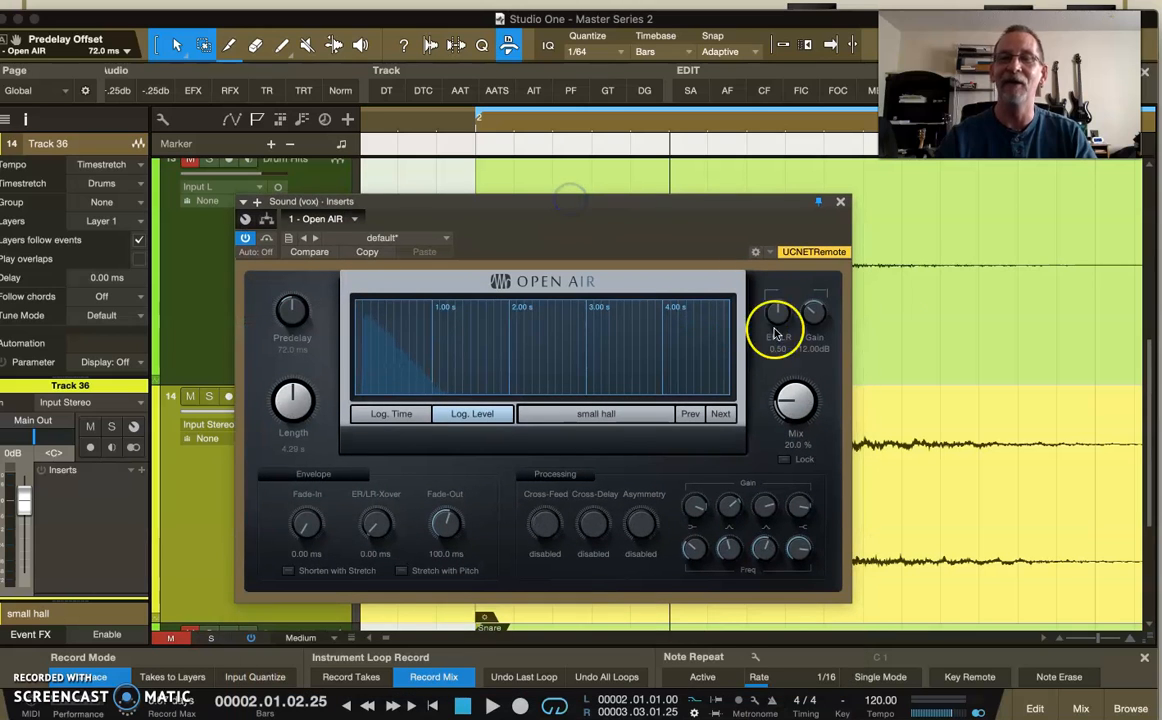
drag(648, 200, 678, 216)
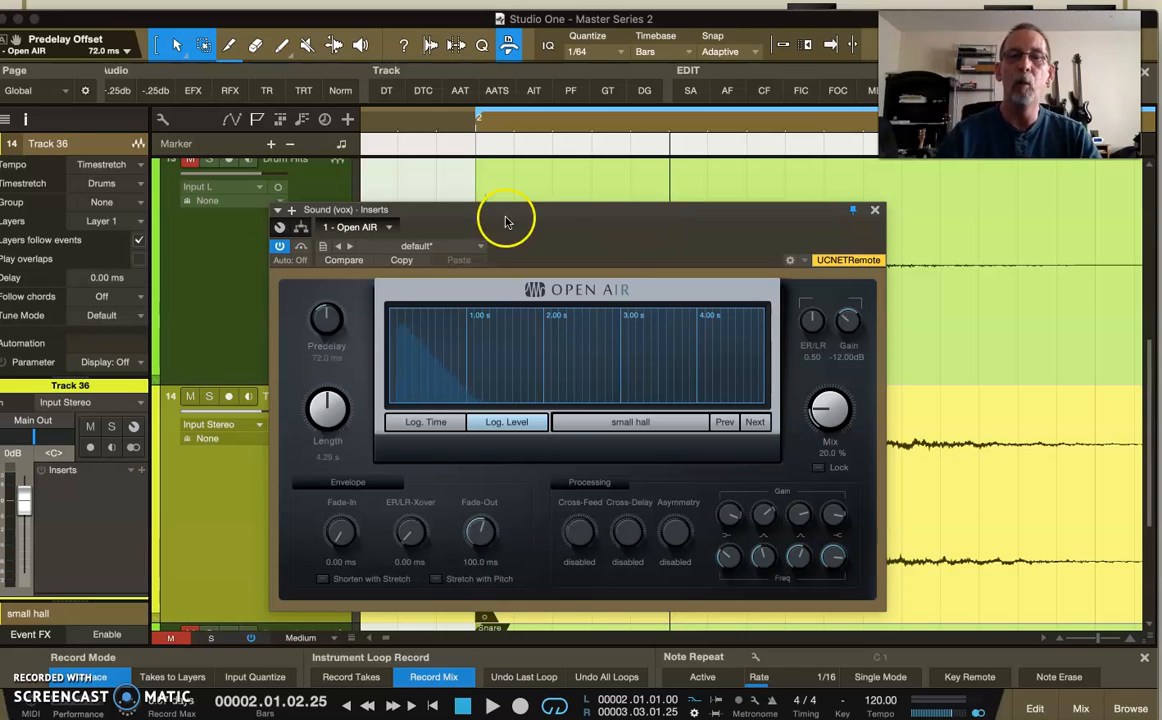
drag(498, 216, 497, 377)
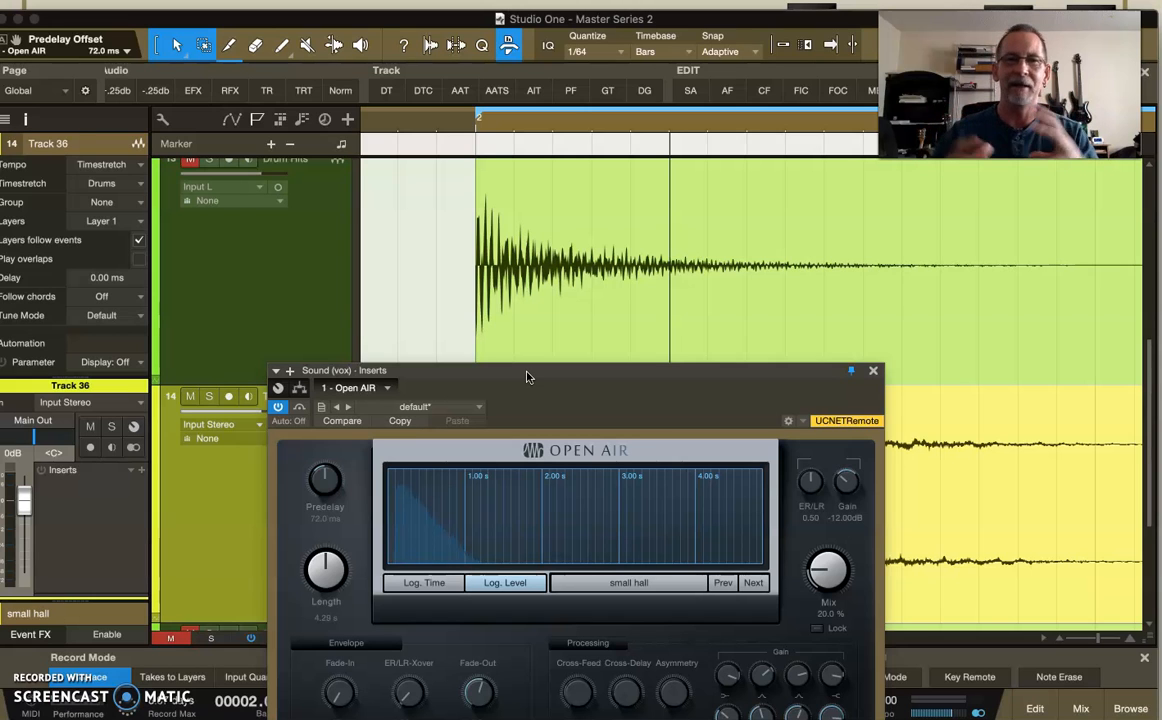
drag(536, 375, 565, 298)
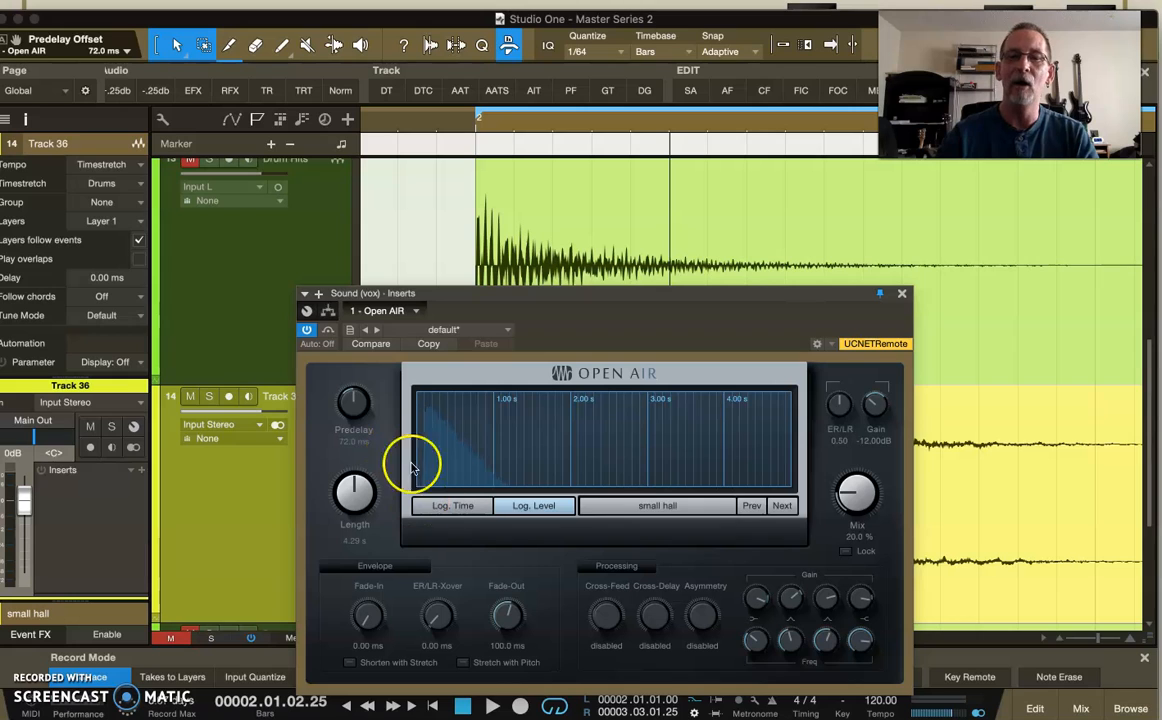
drag(353, 405, 349, 425)
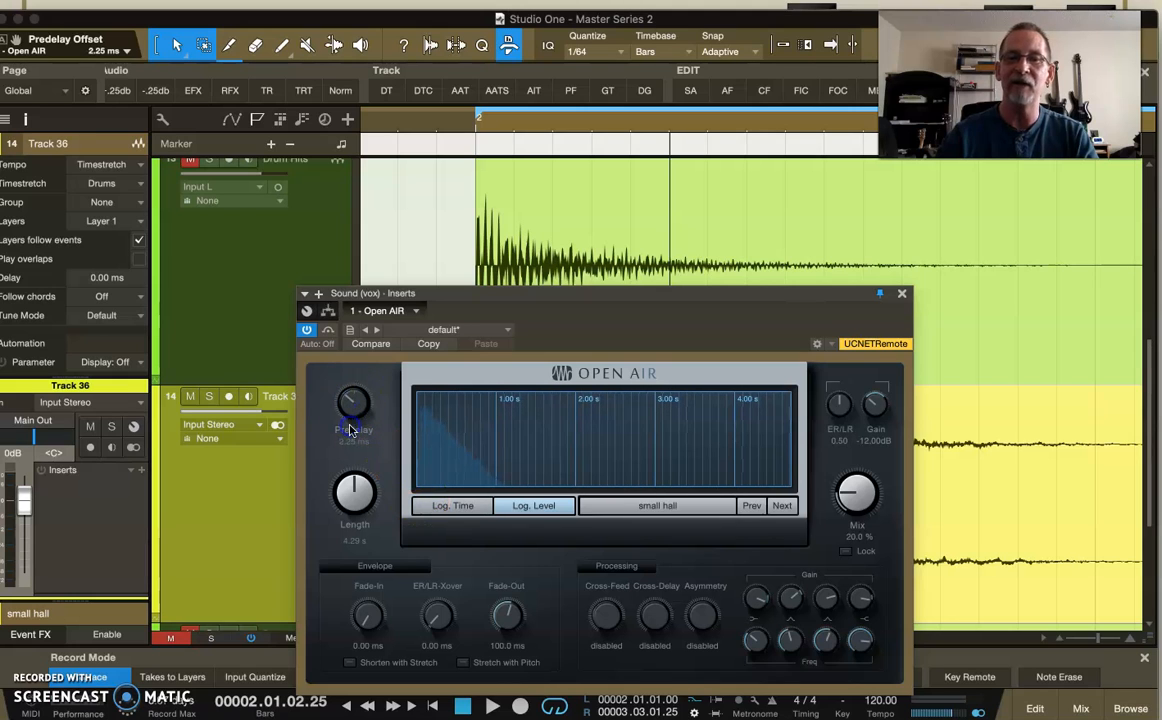
drag(506, 298, 558, 501)
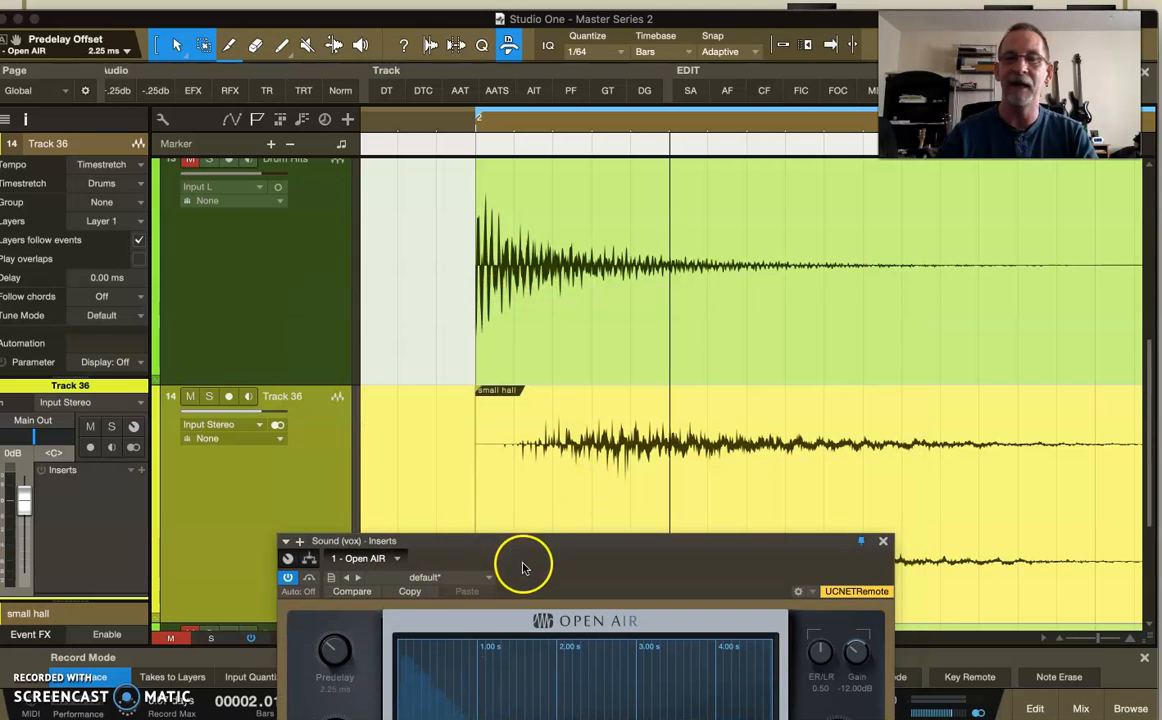
Set the Open AIR Predelay to -150 ms, and move its window below both waveforms.
drag(528, 547, 524, 381)
drag(322, 498, 330, 533)
drag(333, 541, 333, 555)
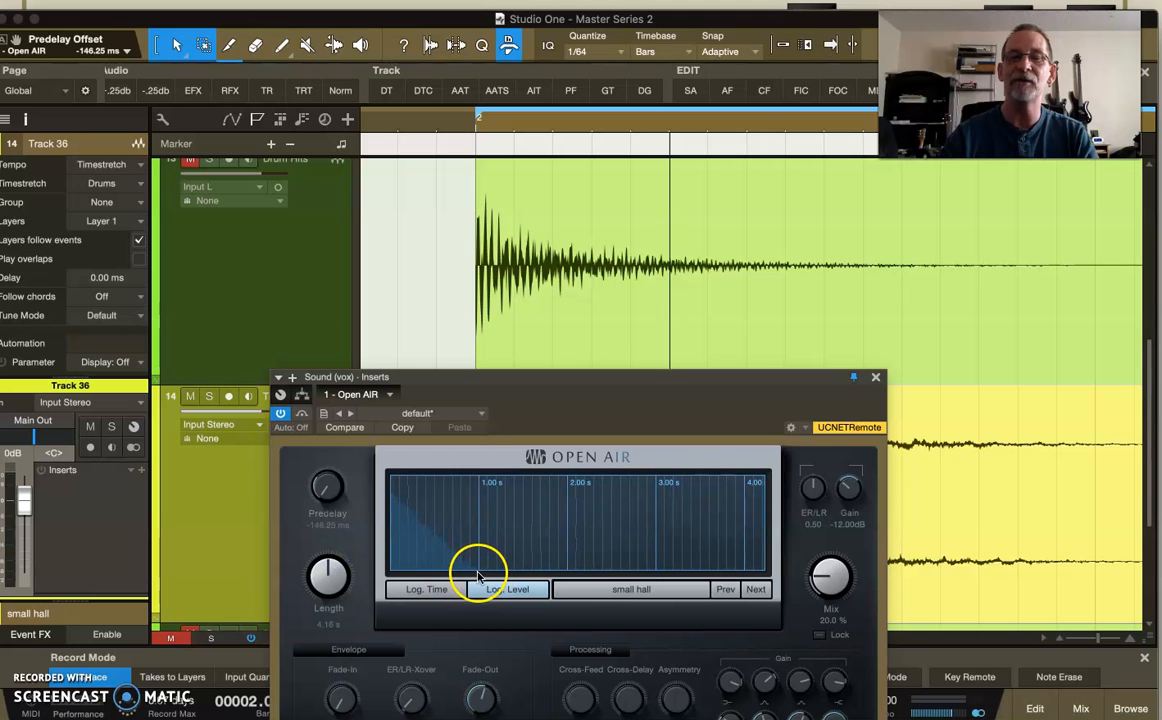
drag(329, 487, 329, 493)
drag(524, 394, 510, 633)
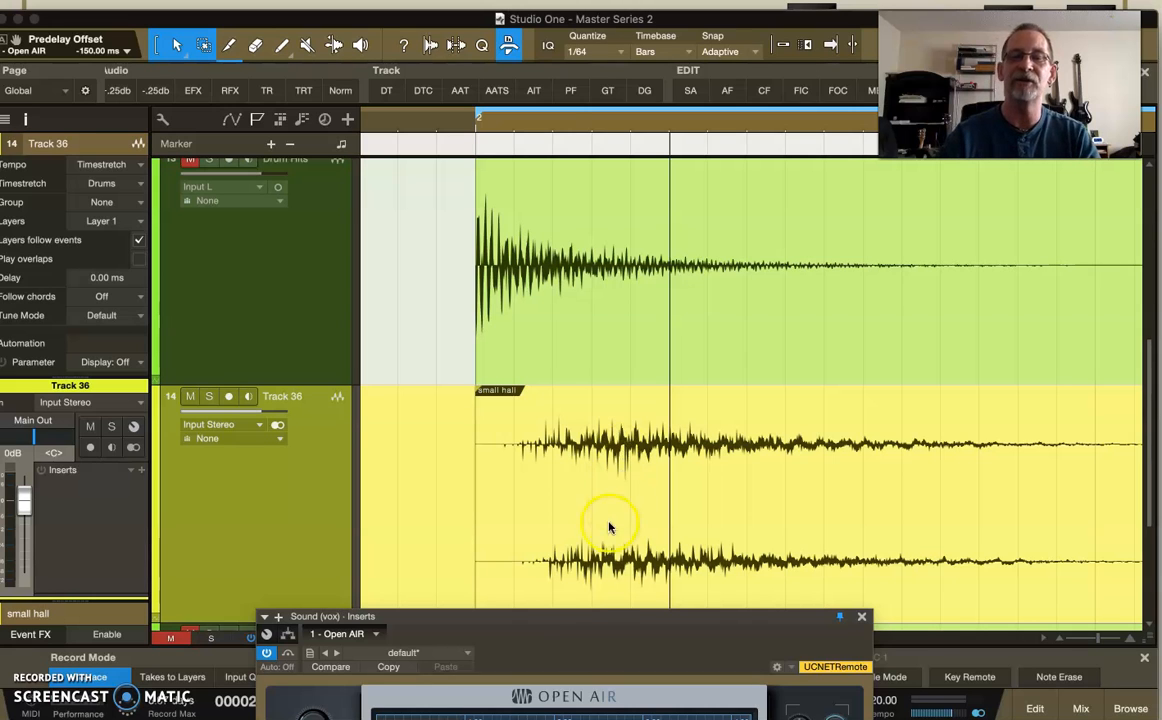
Set the Open AIR Predelay to 149.2 ms, and move its window clear of the waveforms again.
drag(576, 617, 630, 262)
drag(366, 378, 556, 629)
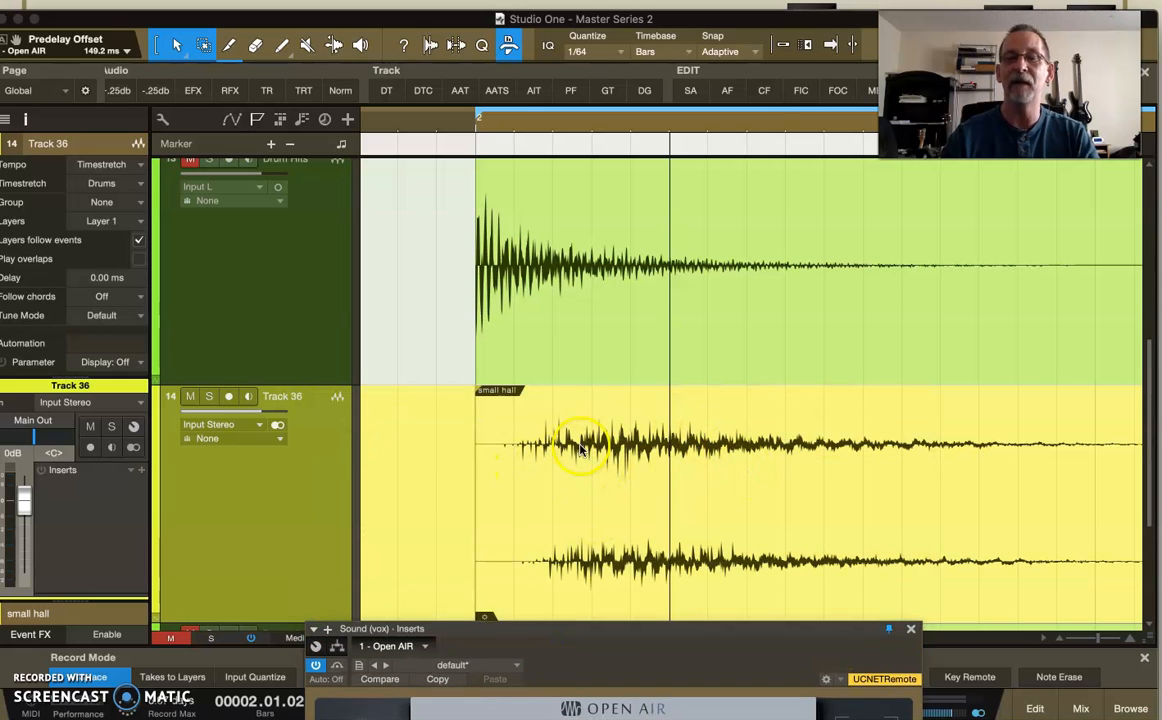
Try shifting the small hall event on Track 36 to start after the snare hit, demonstrating the effect of a longer predelay.
click(590, 520)
drag(590, 520, 752, 519)
click(655, 518)
drag(835, 550, 669, 526)
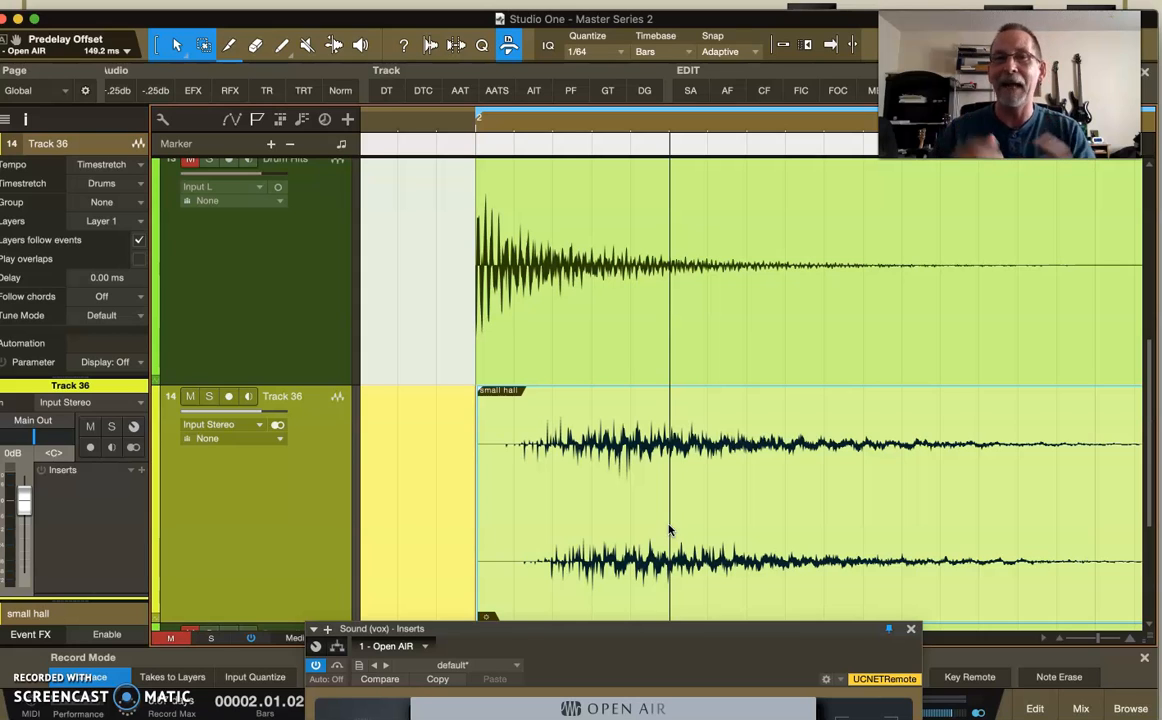
drag(620, 532, 695, 534)
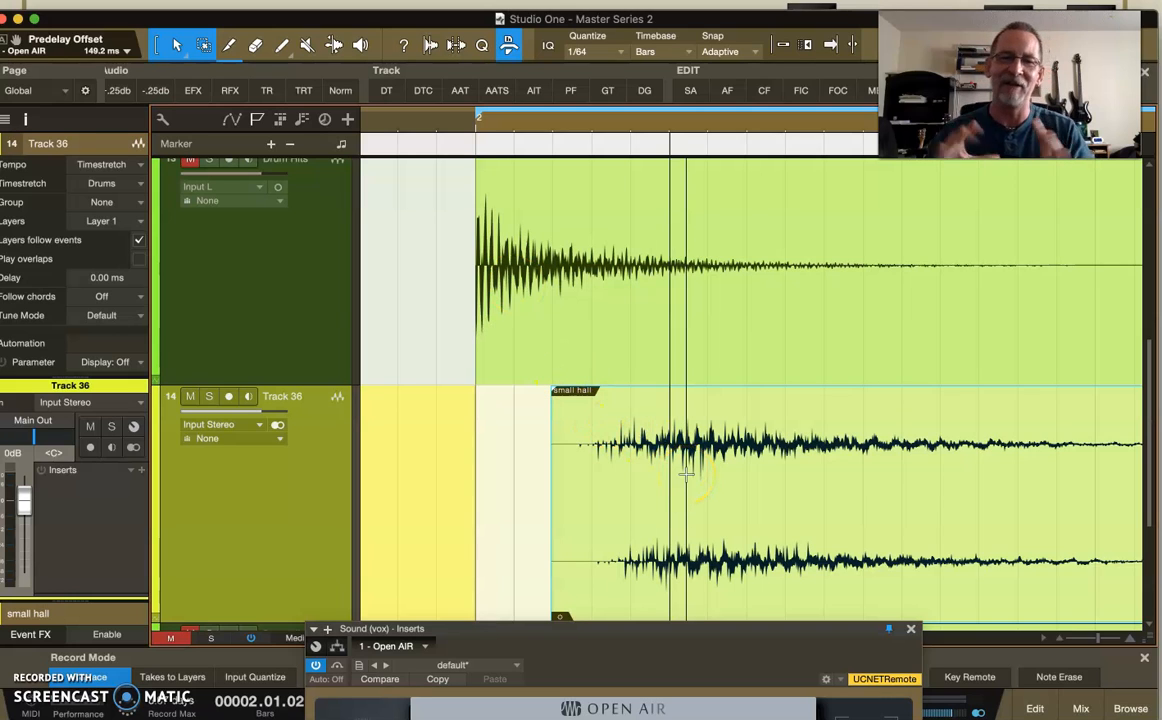
Bring the Open AIR window back into full view and set its Predelay to 7.5 ms.
drag(622, 629, 614, 297)
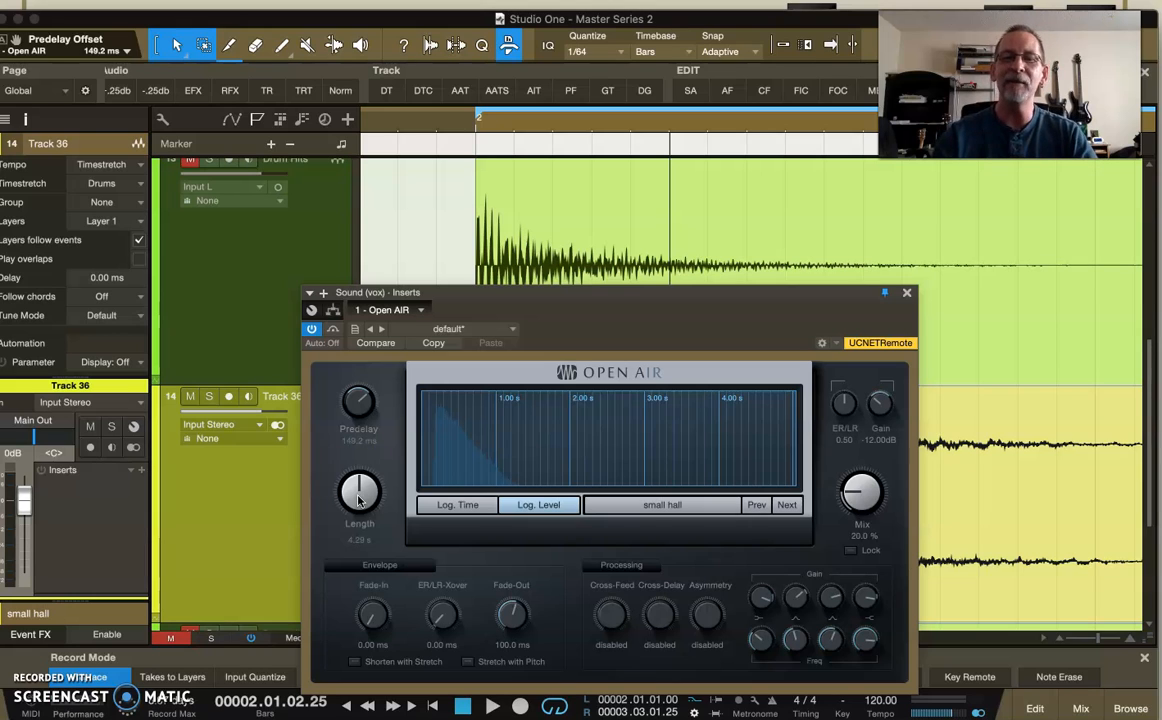
drag(356, 395, 359, 457)
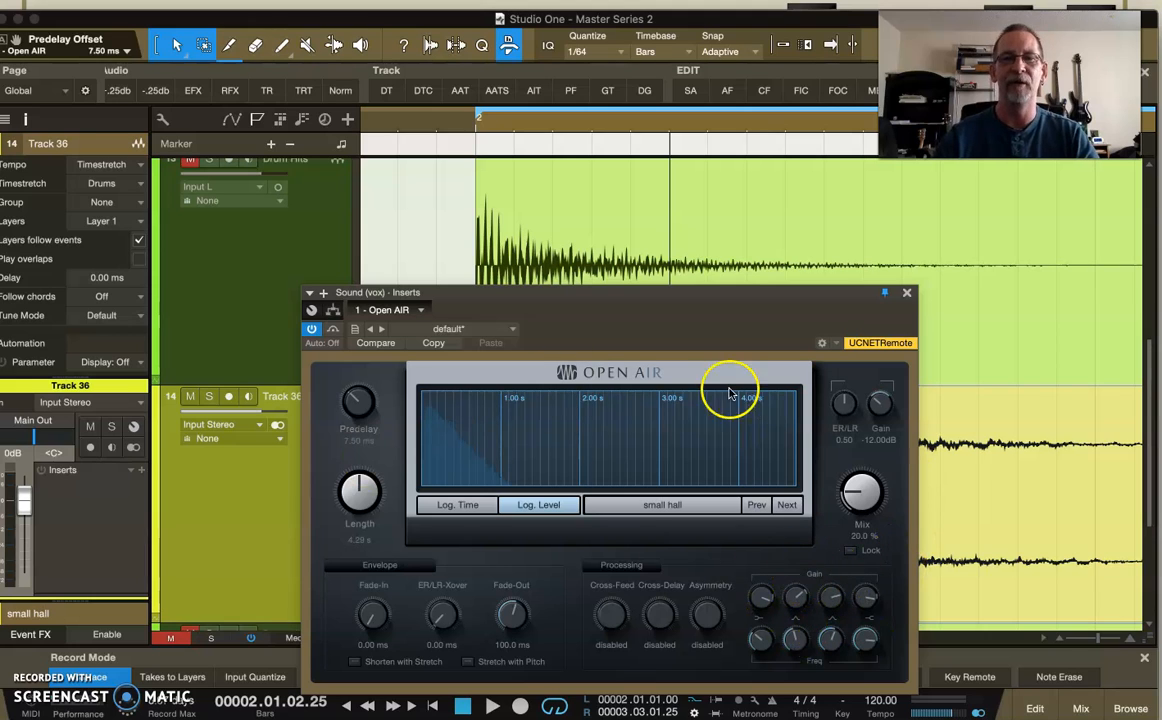
drag(669, 292, 670, 254)
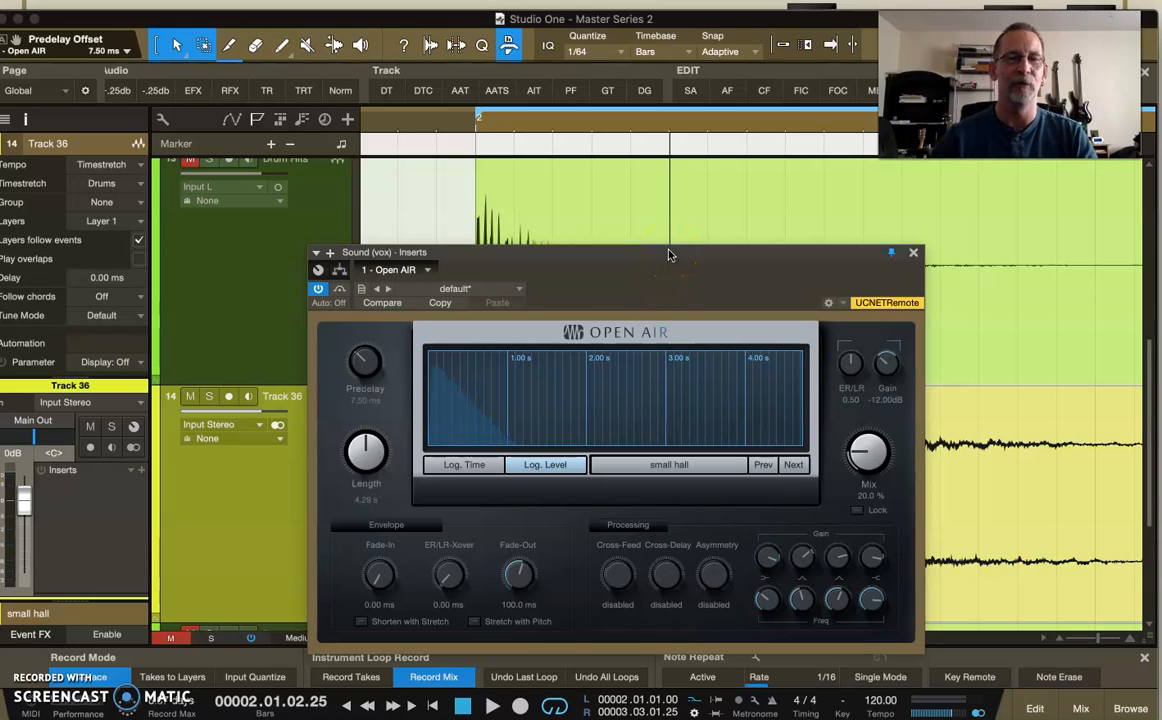
drag(670, 255, 673, 231)
click(346, 374)
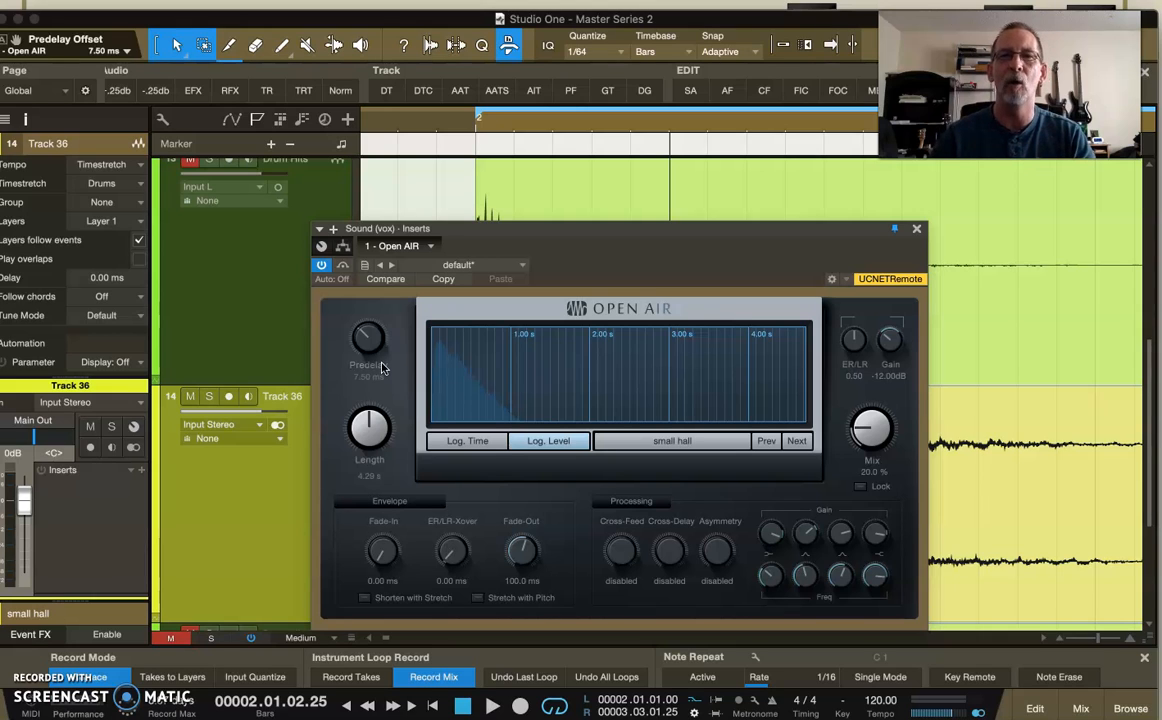
click(367, 340)
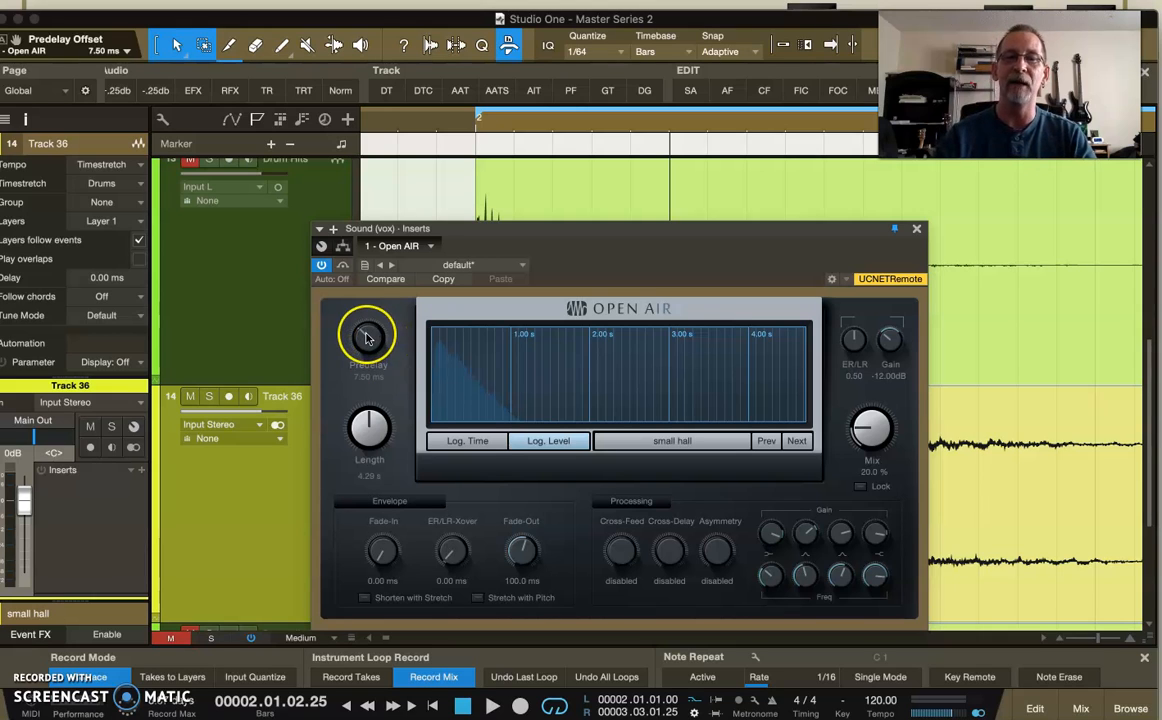
click(366, 445)
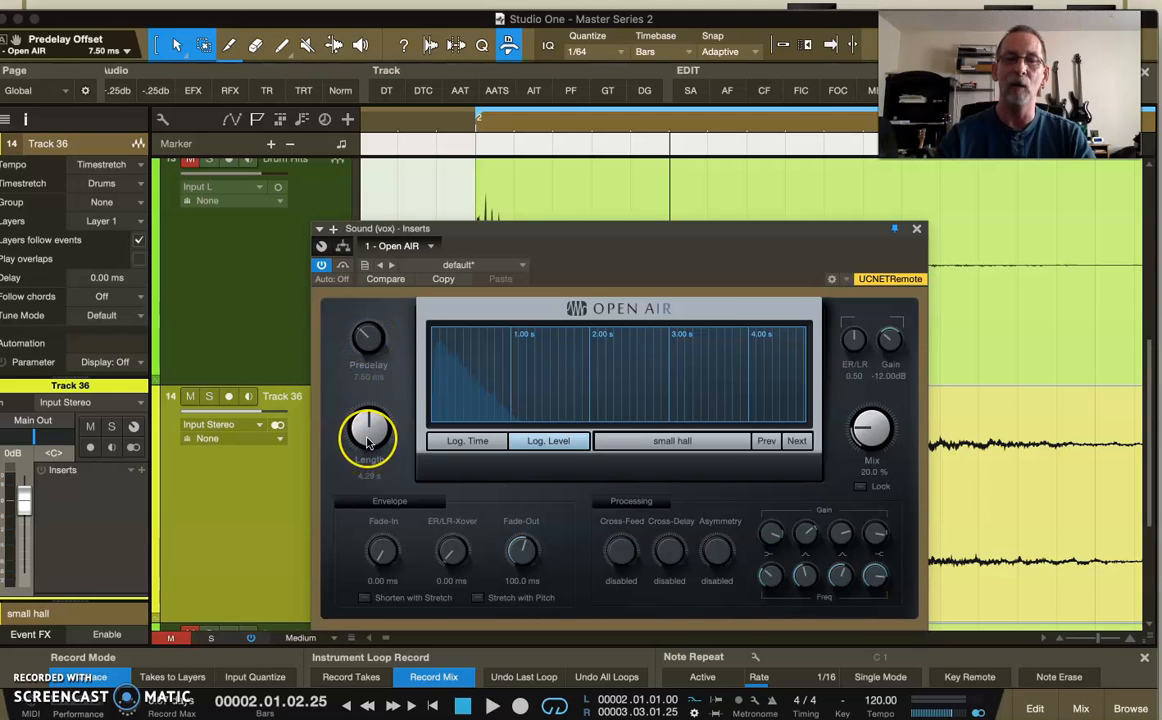